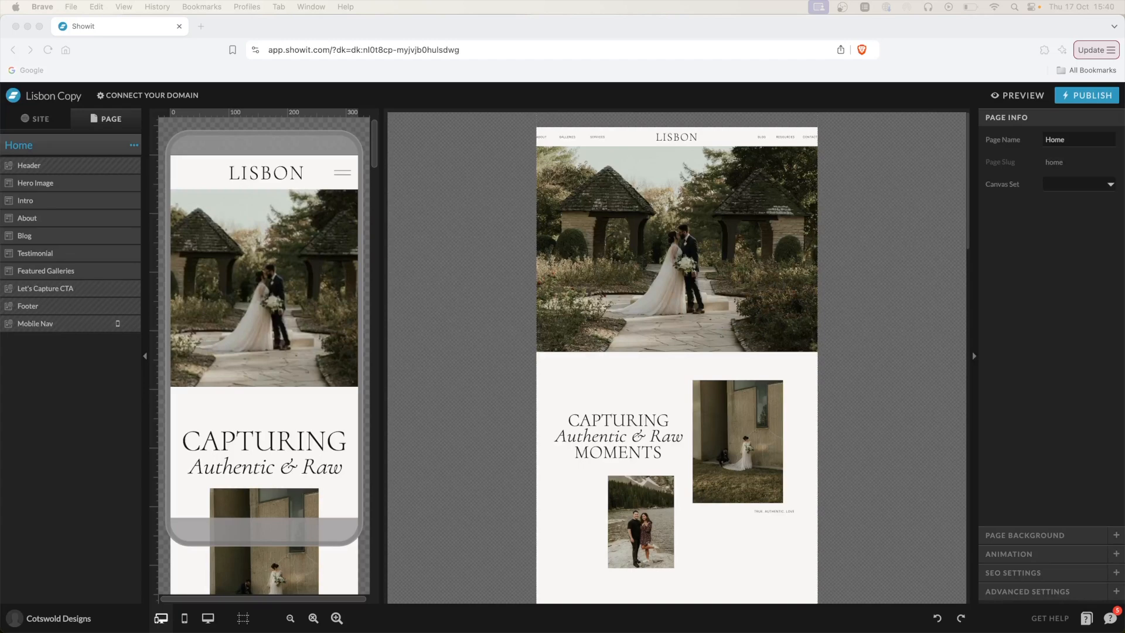
Step: Show the site's settings and page list, and replace the CAPTURING heading in the Home page's desktop intro with "UPDATE HERE..."
{"action": "left_click", "coordinate": [870, 424]}
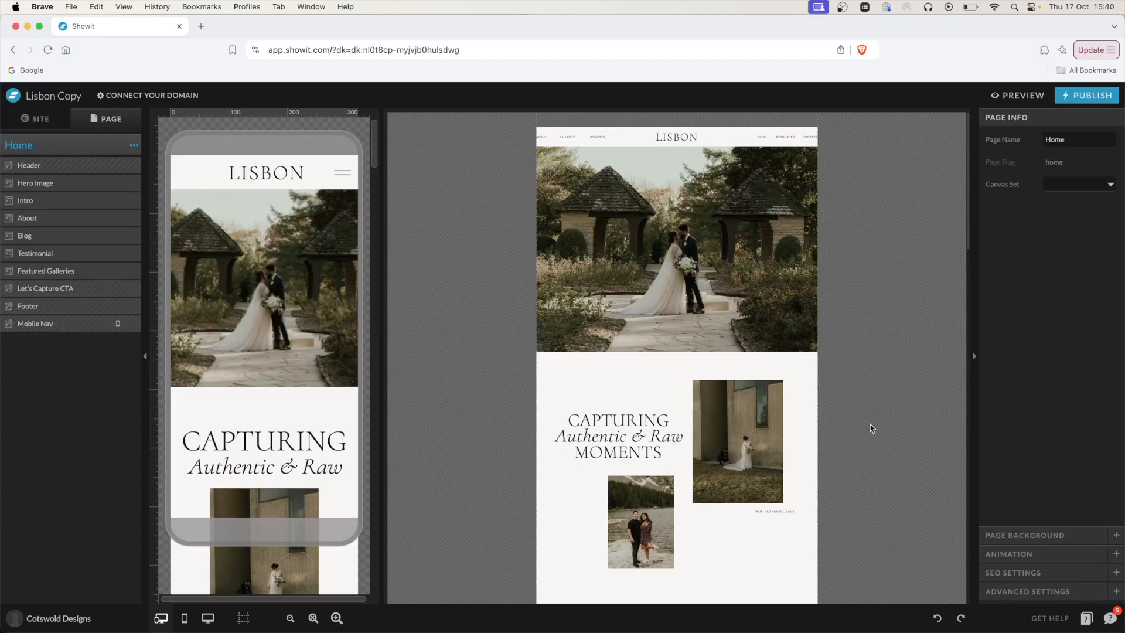
{"action": "left_click", "coordinate": [37, 119]}
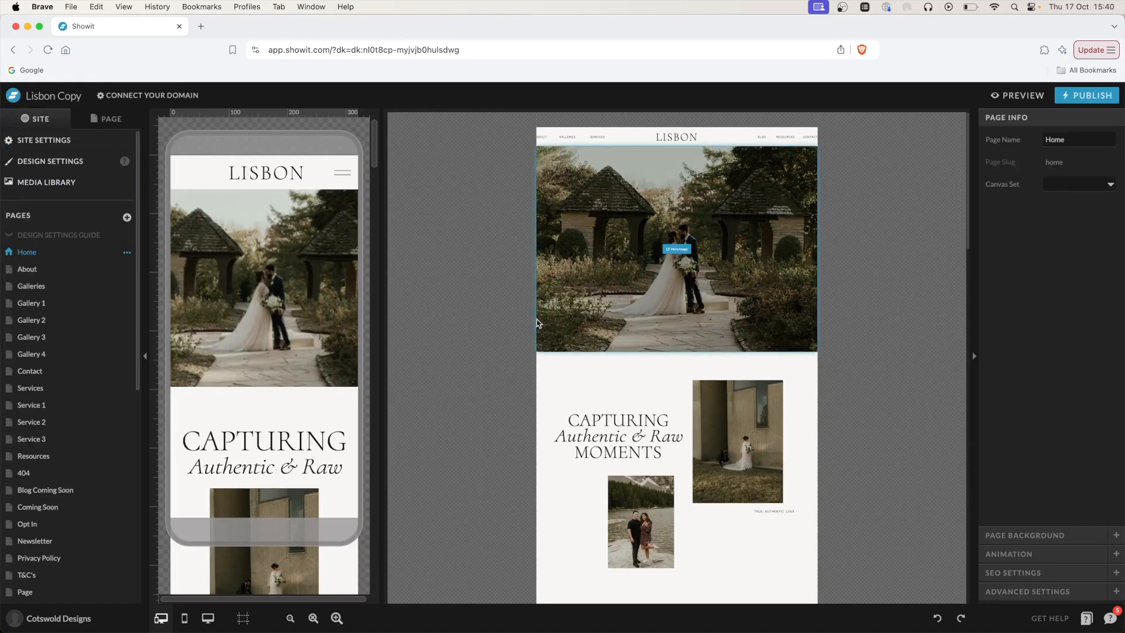
{"action": "left_click", "coordinate": [650, 398]}
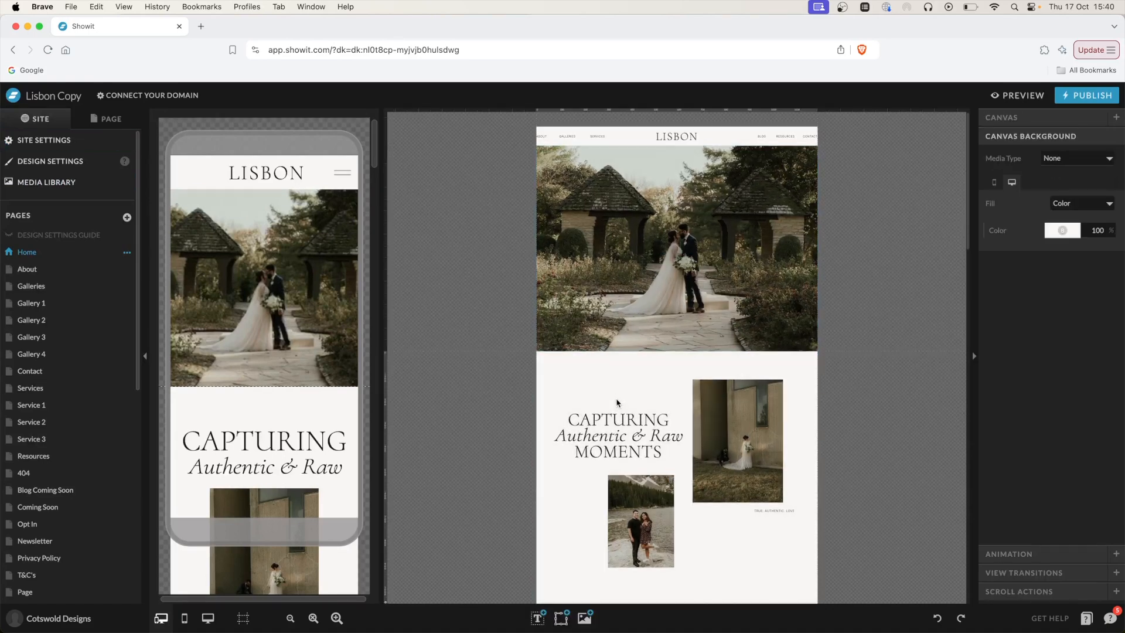
{"action": "scroll", "coordinate": [614, 326], "scroll_direction": "down", "scroll_amount": 2}
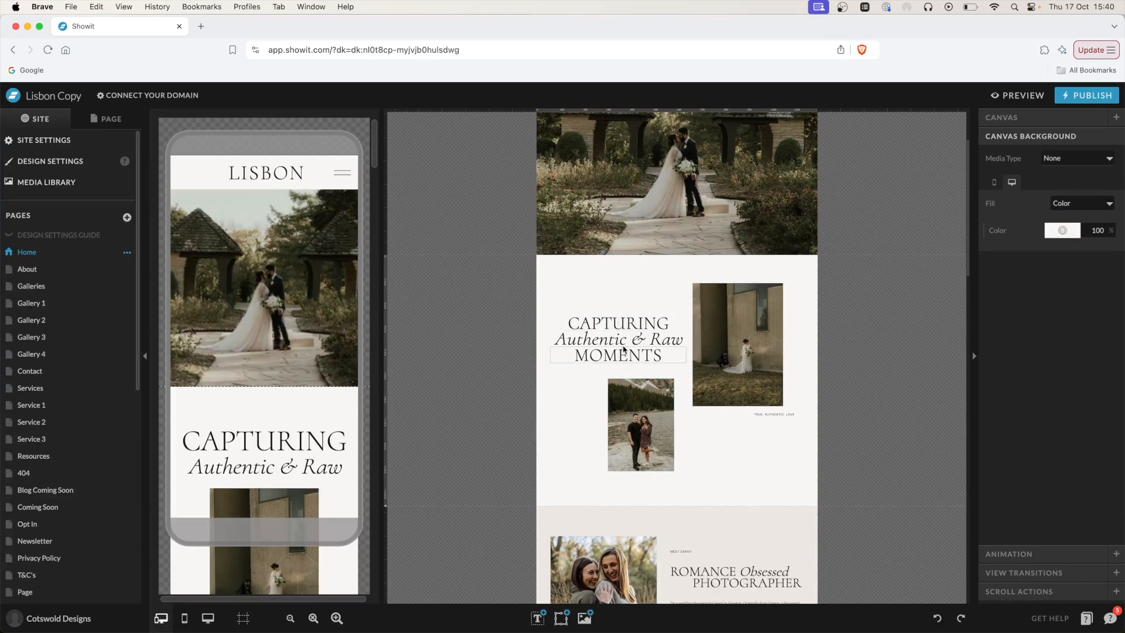
{"action": "left_click", "coordinate": [628, 323]}
{"action": "double_click", "coordinate": [628, 323]}
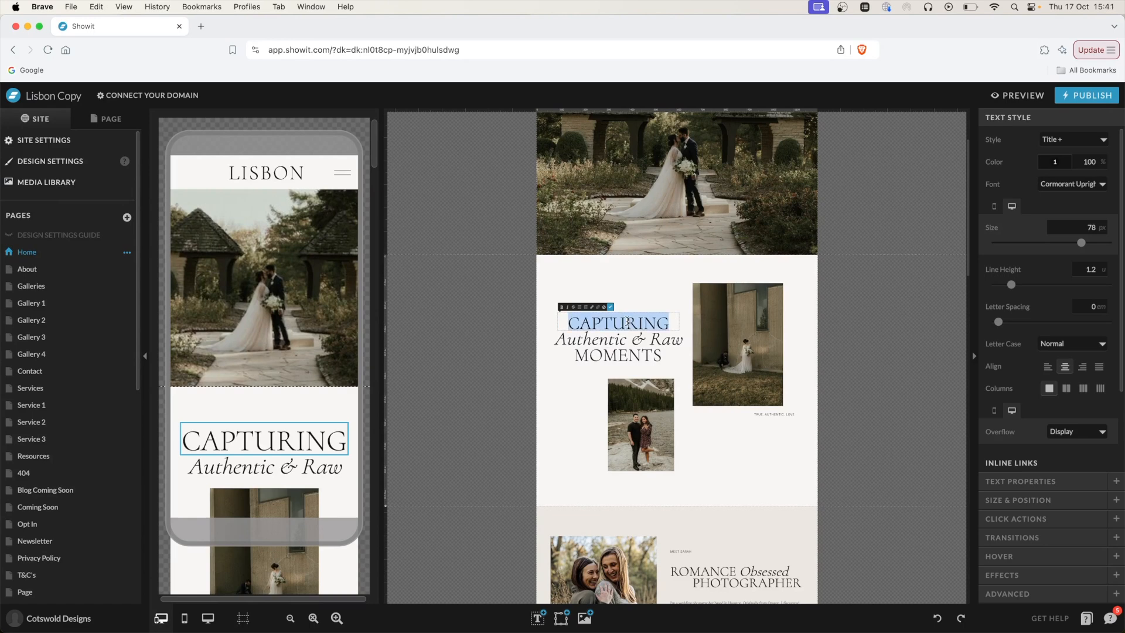
{"action": "type", "text": "UPDATE HER"}
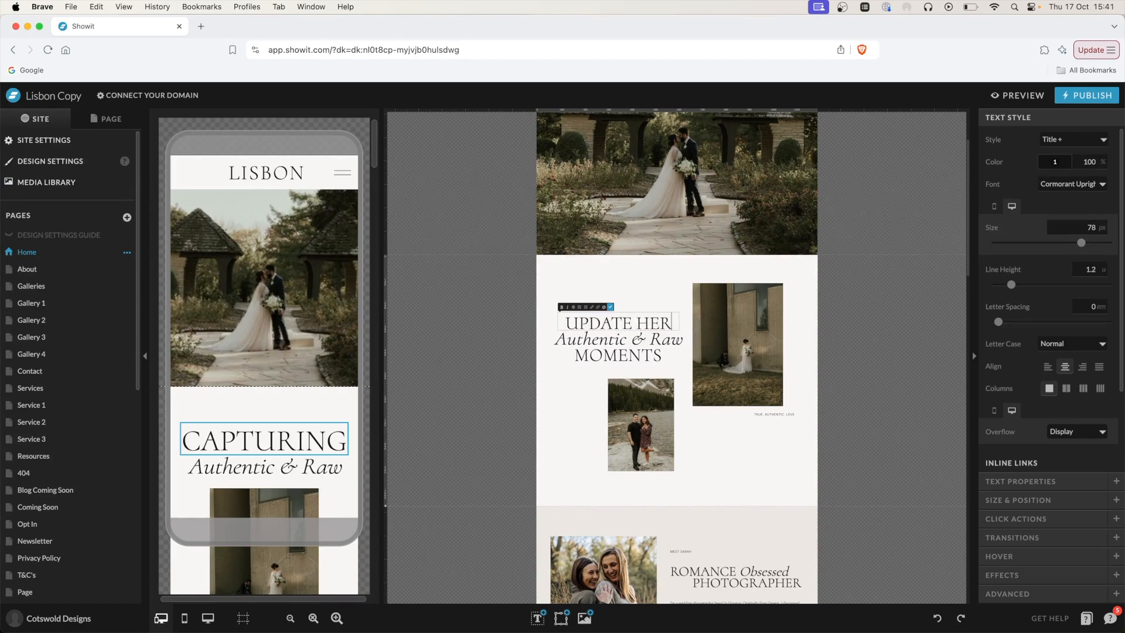
{"action": "type", "text": "E..."}
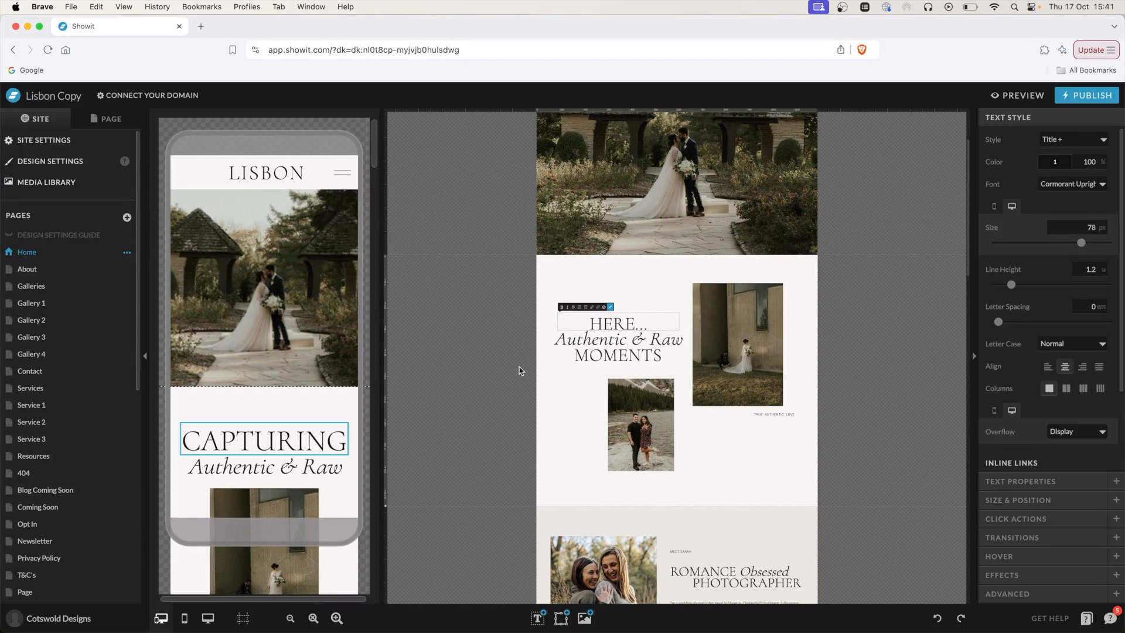
{"action": "key", "text": "Escape"}
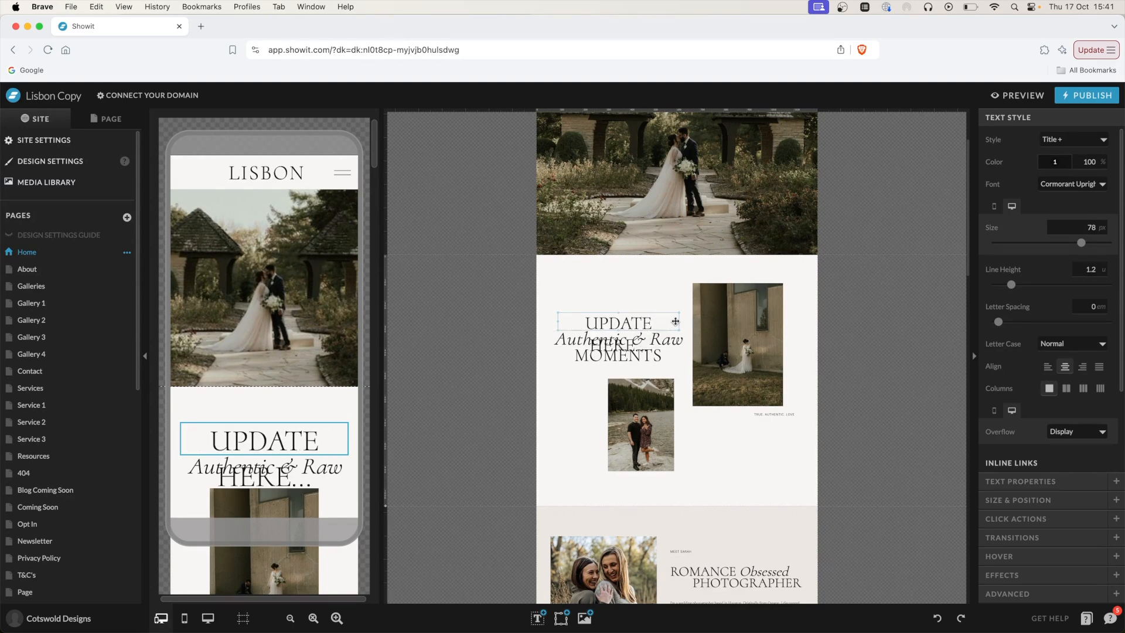
Step: Widen the "UPDATE HERE..." text box so it fits on one line, and centre it horizontally with the other two heading lines
{"action": "left_click_drag", "start_coordinate": [558, 322], "coordinate": [537, 323]}
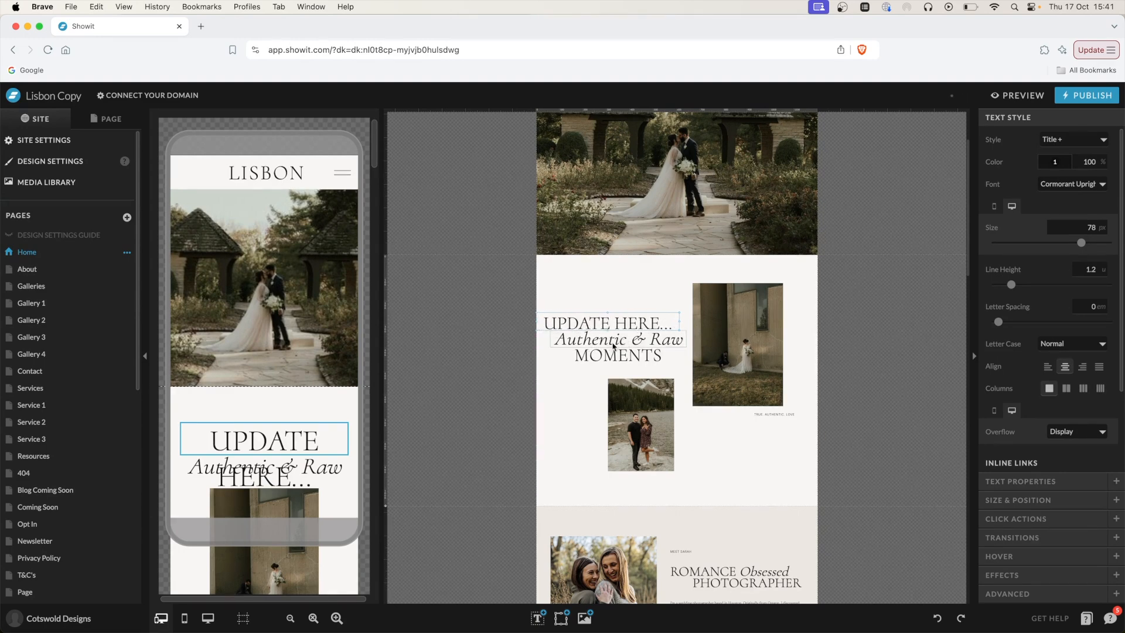
{"action": "left_click", "coordinate": [622, 298]}
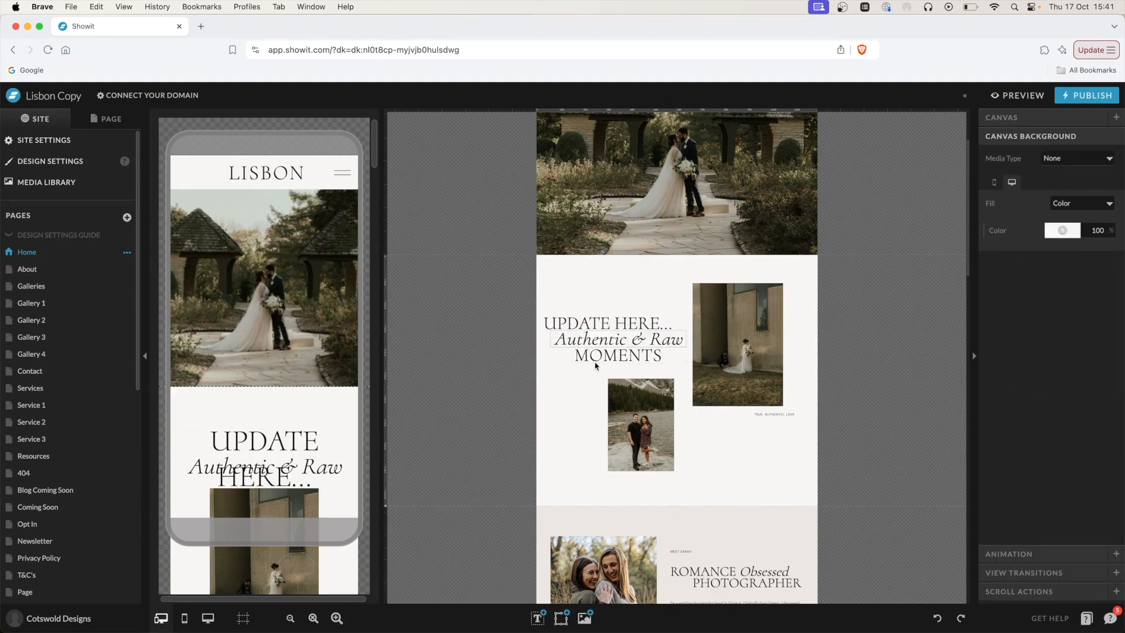
{"action": "left_click", "coordinate": [606, 323]}
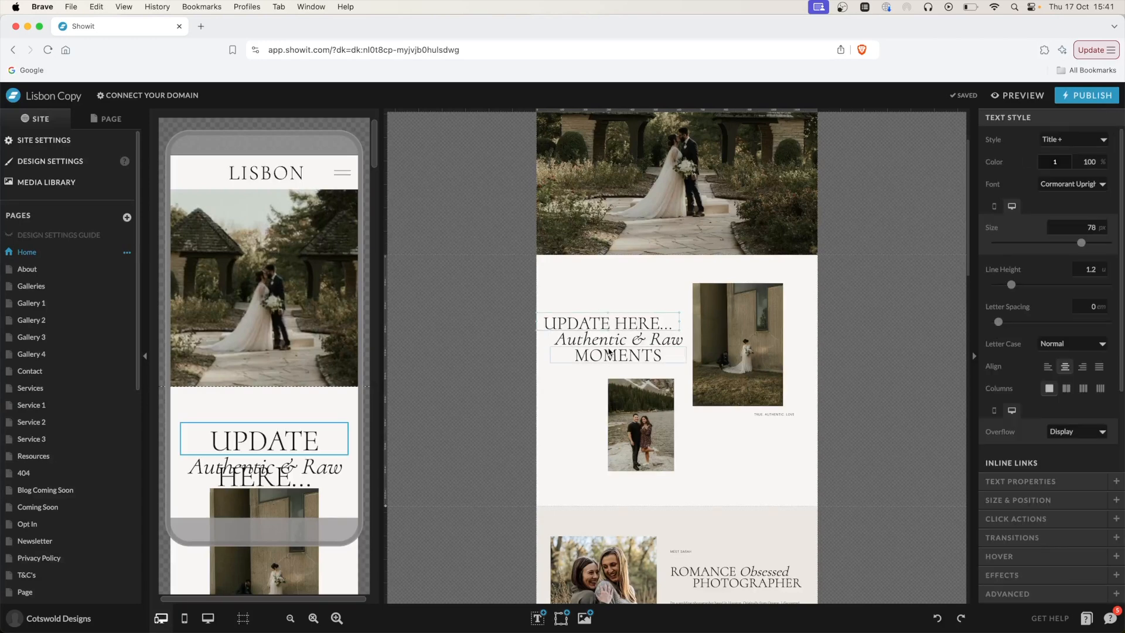
{"action": "left_click", "coordinate": [610, 347], "text": "shift"}
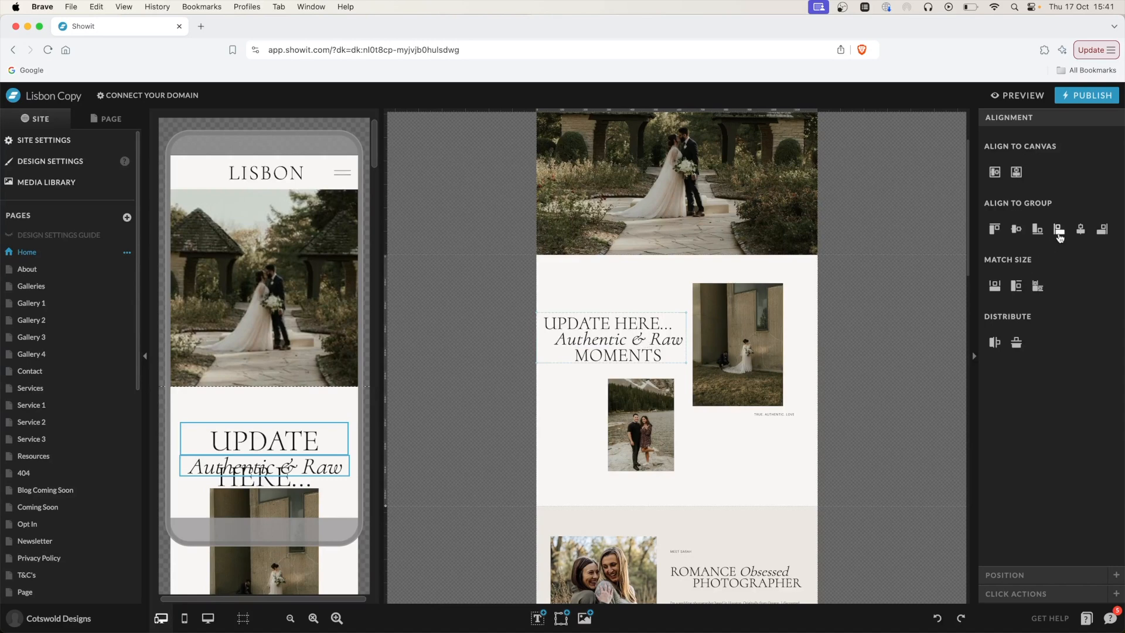
{"action": "left_click", "coordinate": [1079, 229]}
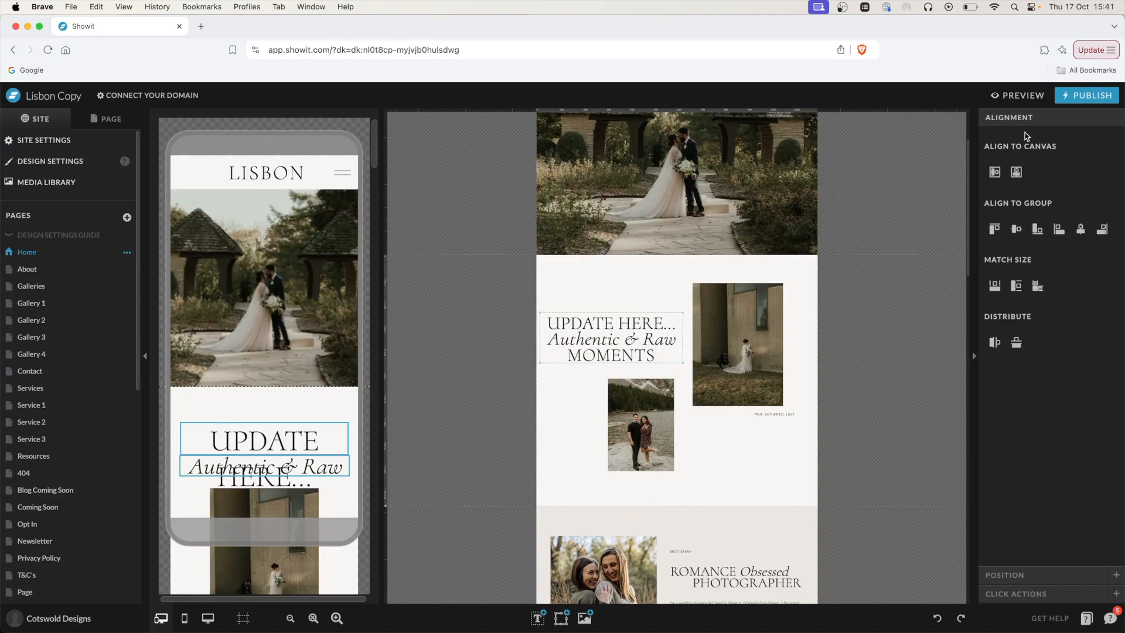
Step: Try centring the three heading lines horizontally and vertically on the canvas, and undo both alignments
{"action": "left_click", "coordinate": [999, 178]}
{"action": "left_click", "coordinate": [1018, 176]}
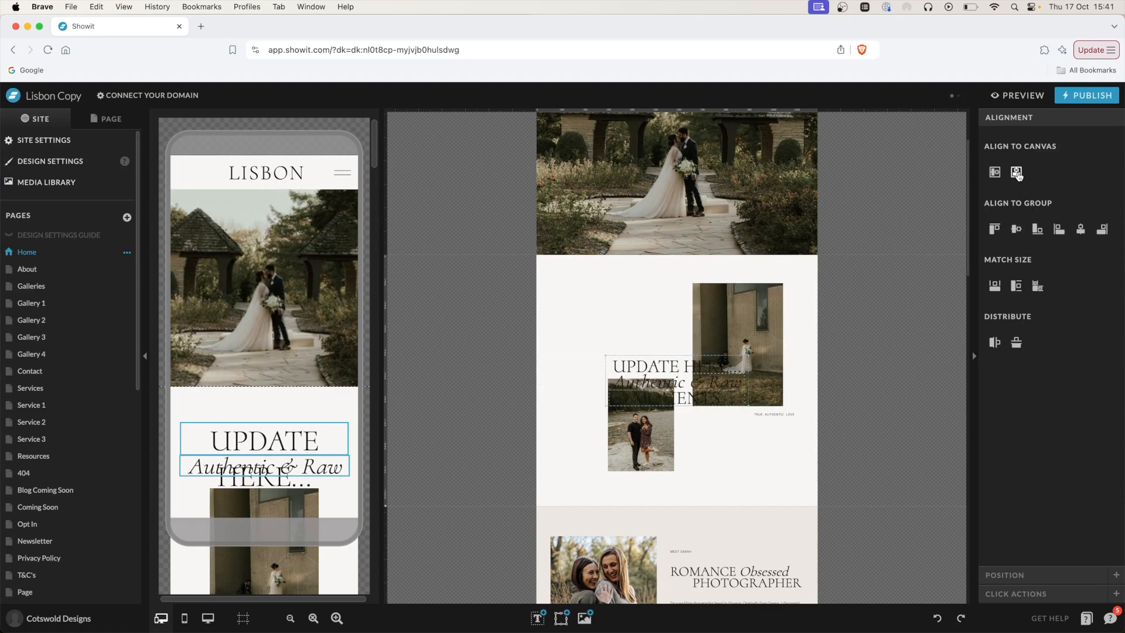
{"action": "key", "text": "super+z"}
{"action": "key", "text": "super+z"}
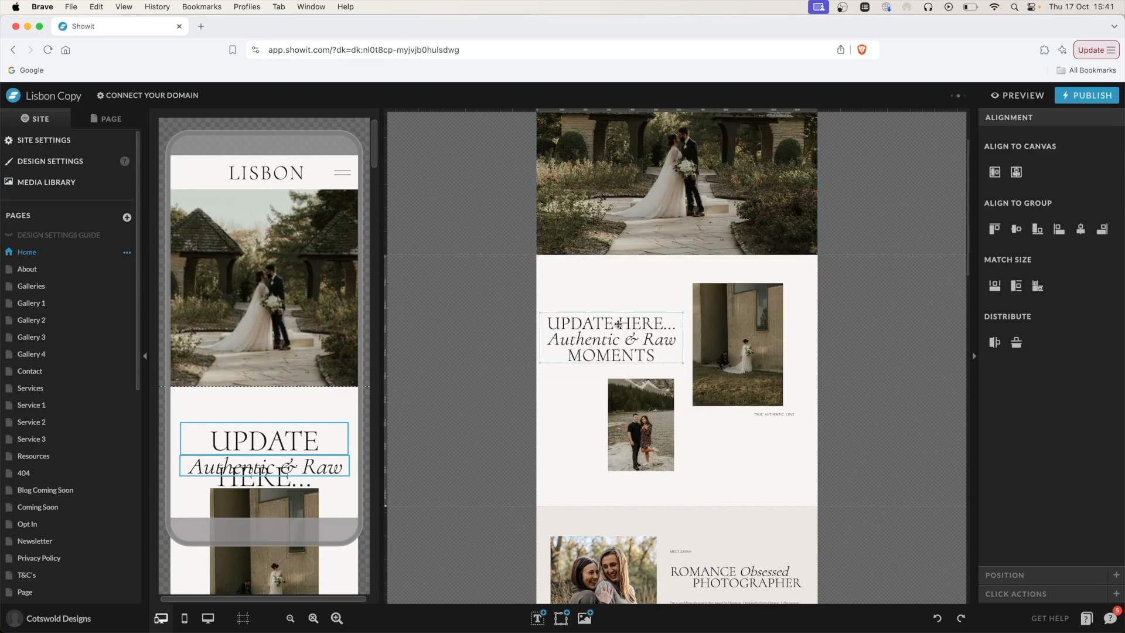
Step: Try aligning the three heading lines to the group's left edge, and restore their horizontal centre alignment
{"action": "left_click", "coordinate": [1057, 230]}
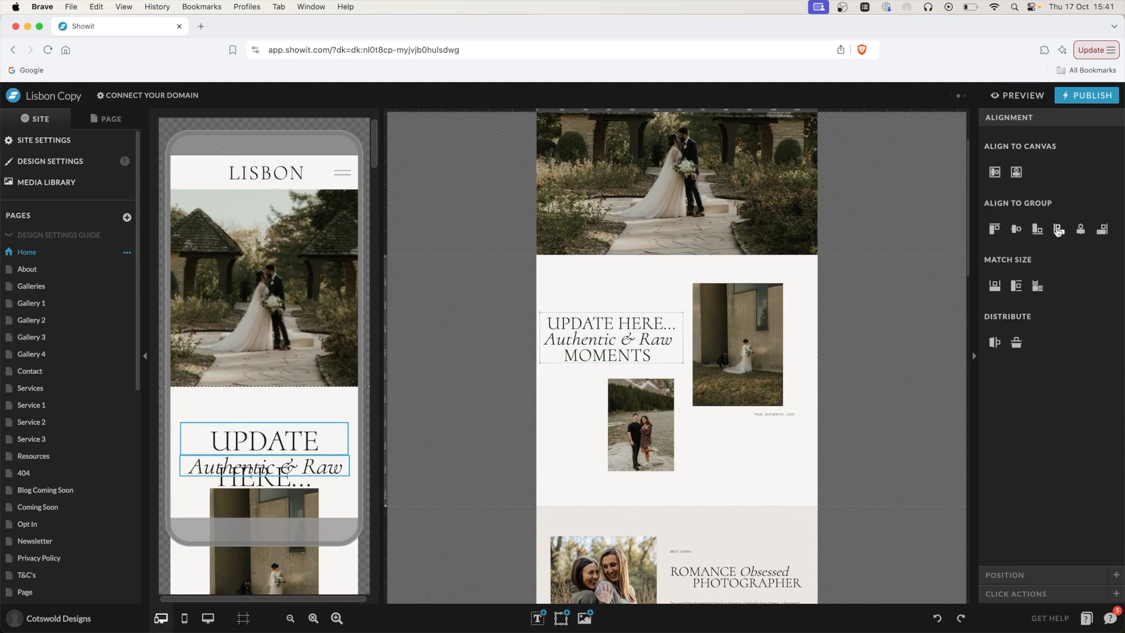
{"action": "left_click", "coordinate": [1080, 229]}
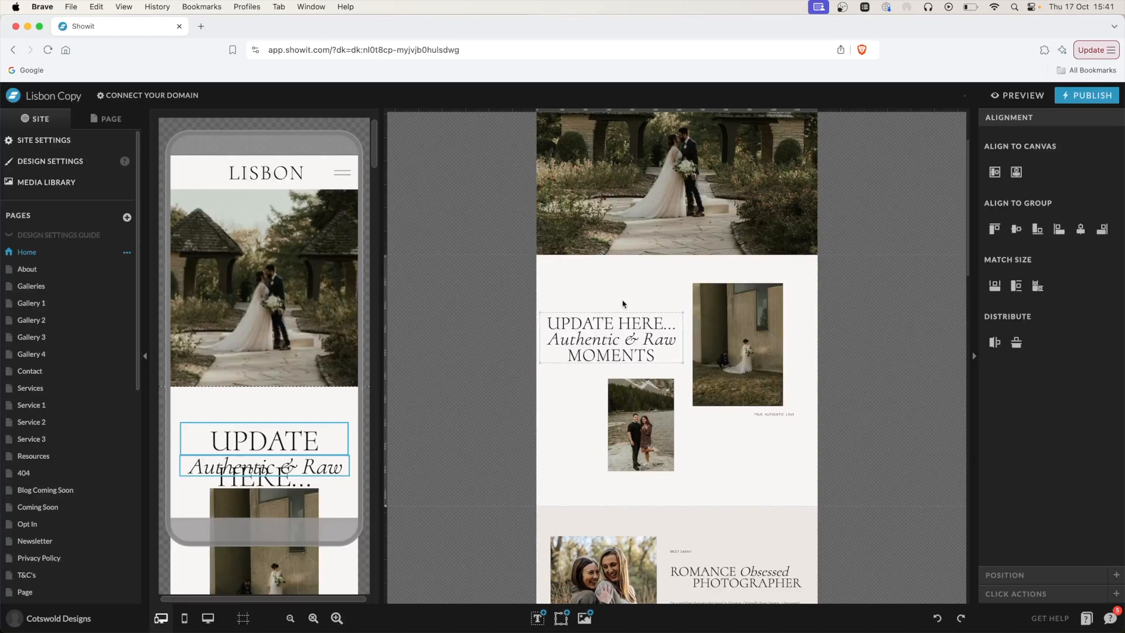
{"action": "left_click", "coordinate": [502, 317]}
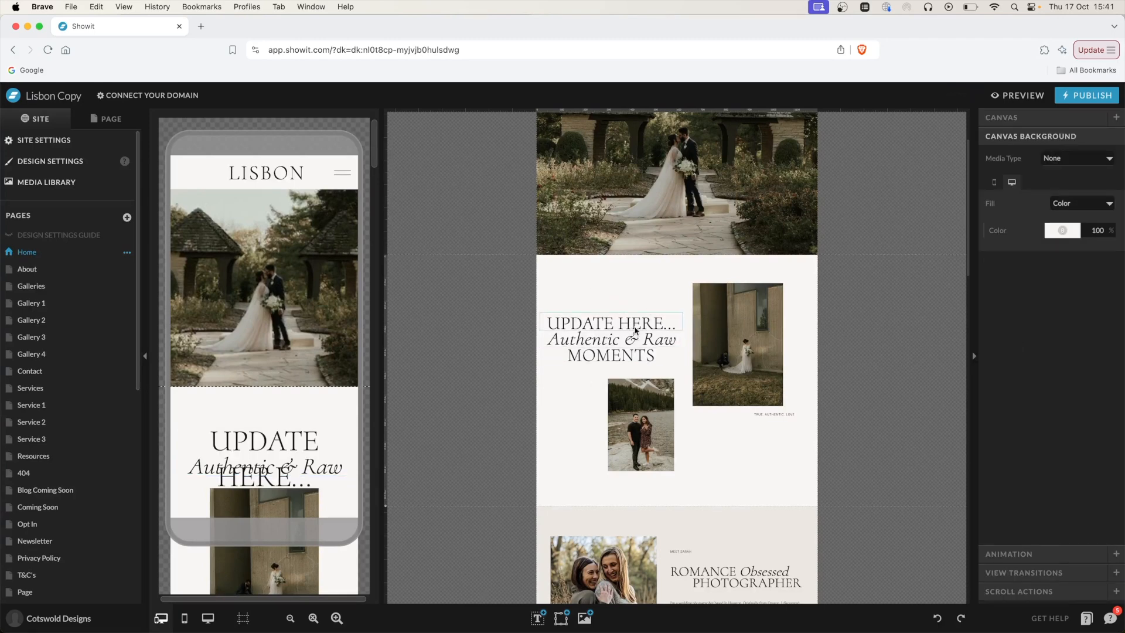
Step: Open the ROMANCE Obsessed PHOTOGRAPHER section's body paragraph for text editing, leave it, and return to the intro section
{"action": "scroll", "coordinate": [631, 326], "scroll_direction": "down", "scroll_amount": 4}
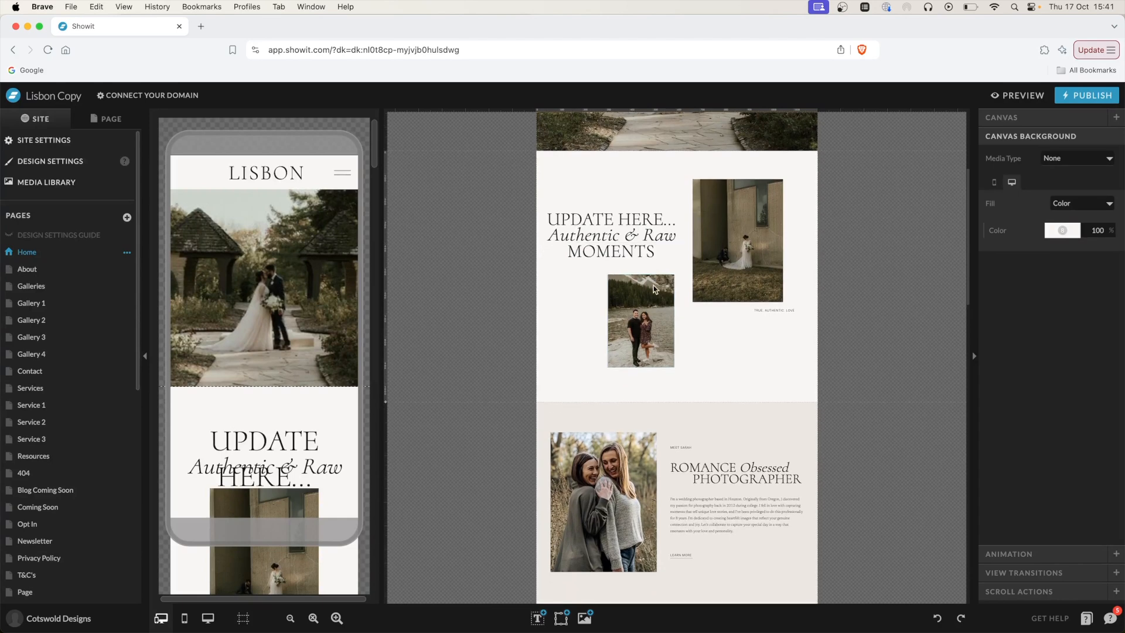
{"action": "left_click", "coordinate": [723, 517]}
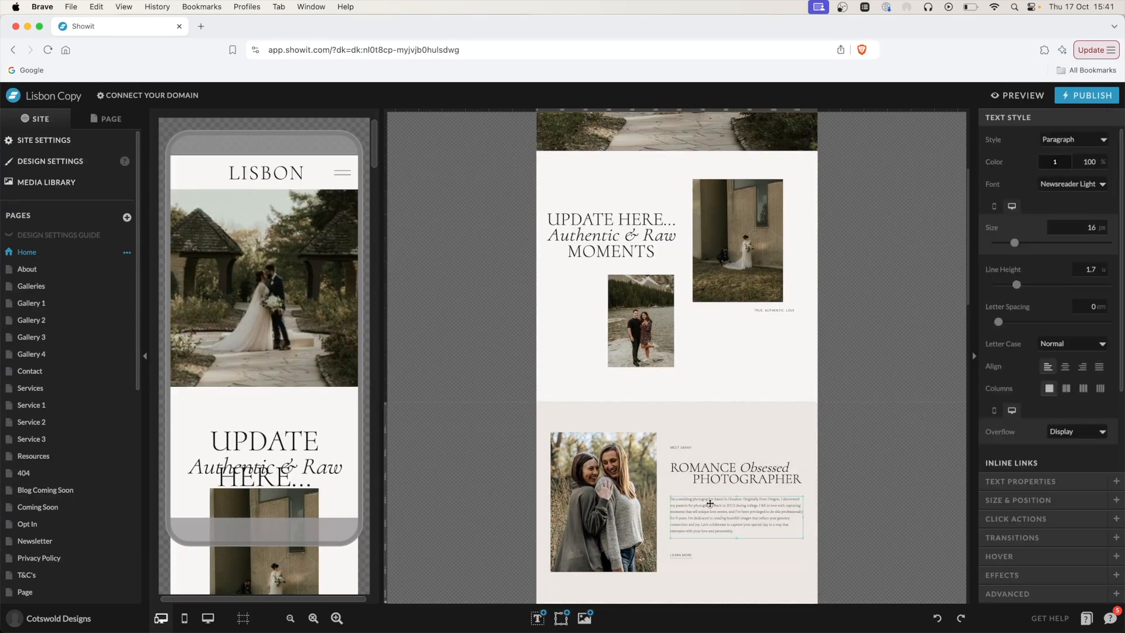
{"action": "double_click", "coordinate": [709, 503]}
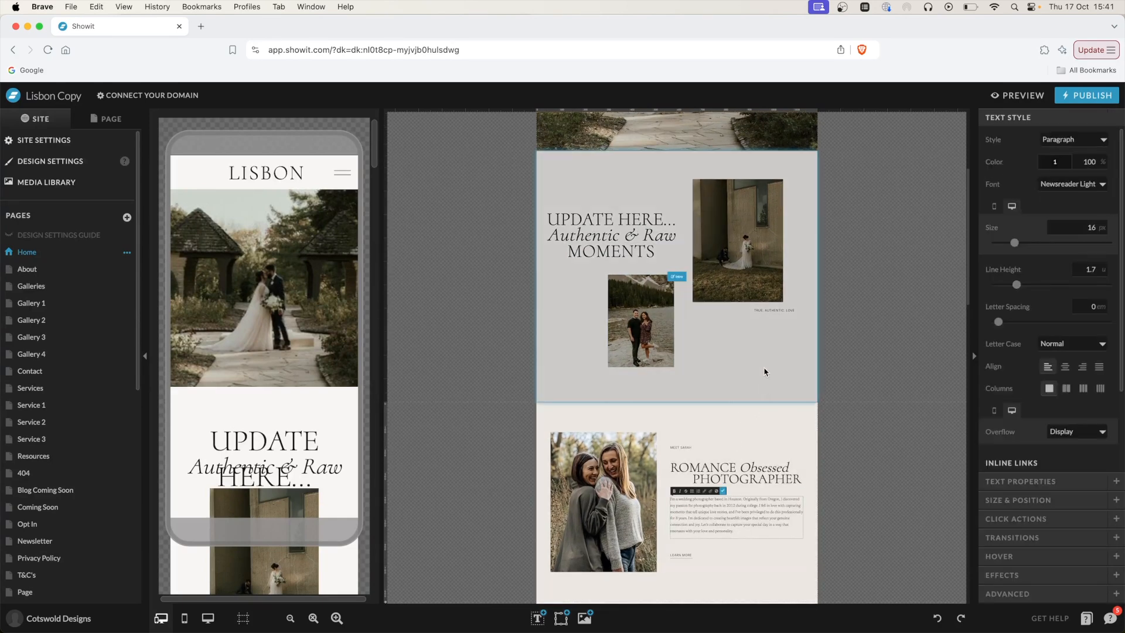
{"action": "left_click", "coordinate": [765, 387]}
{"action": "scroll", "coordinate": [750, 381], "scroll_direction": "up", "scroll_amount": 3}
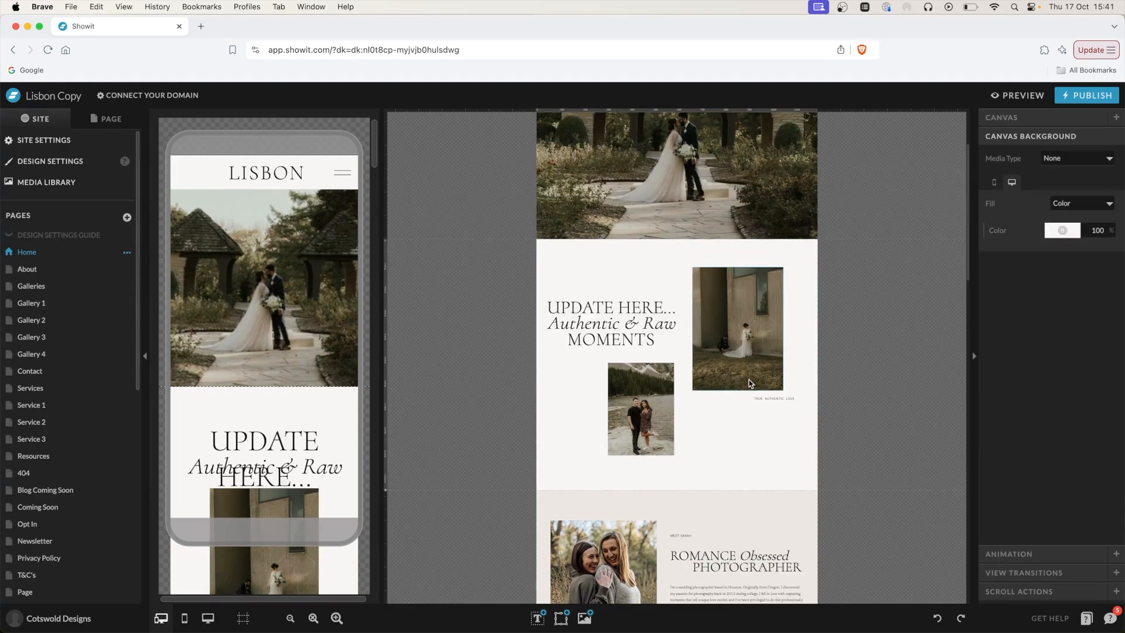
Step: Review the font choices for the "UPDATE HERE..." heading and the options for adding Google Fonts, and save the design settings
{"action": "left_click", "coordinate": [629, 306]}
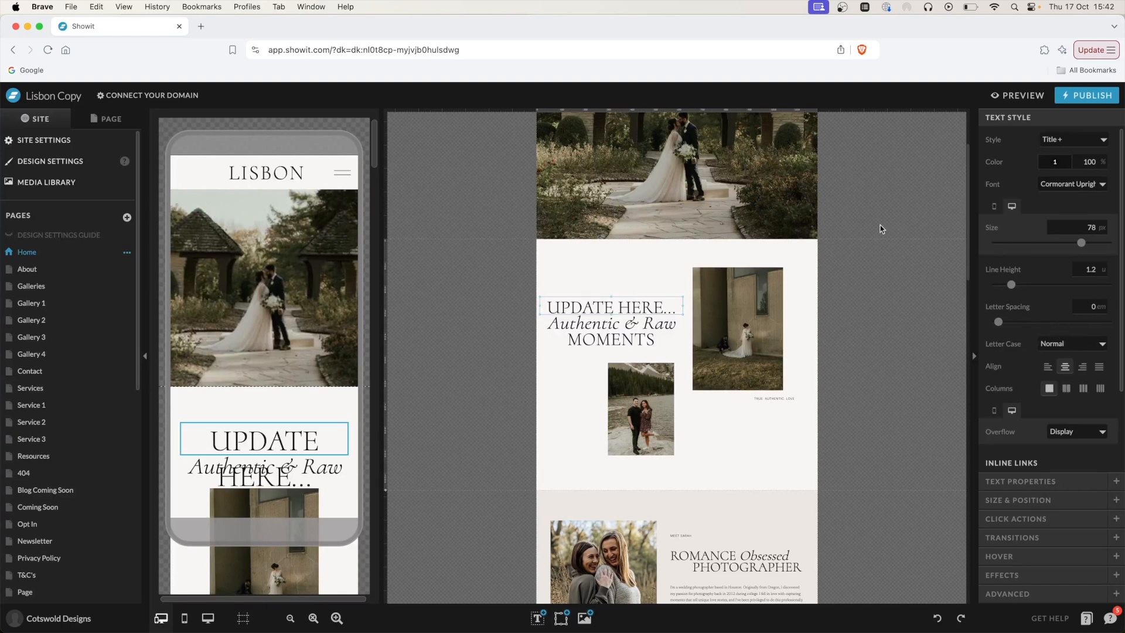
{"action": "left_click", "coordinate": [1061, 186]}
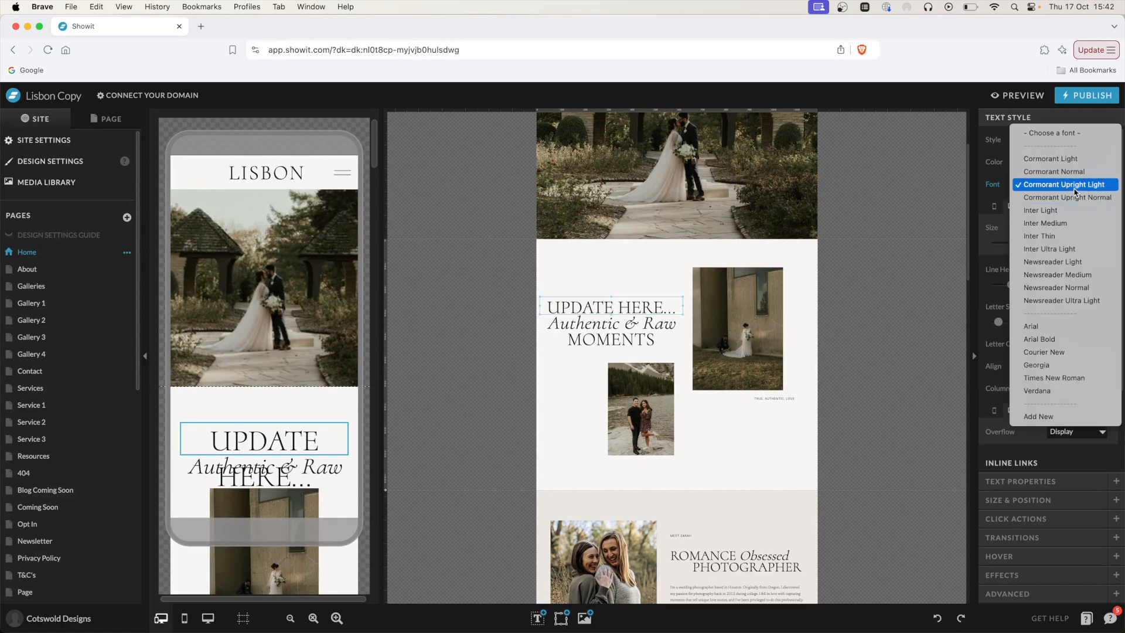
{"action": "left_click", "coordinate": [1048, 417]}
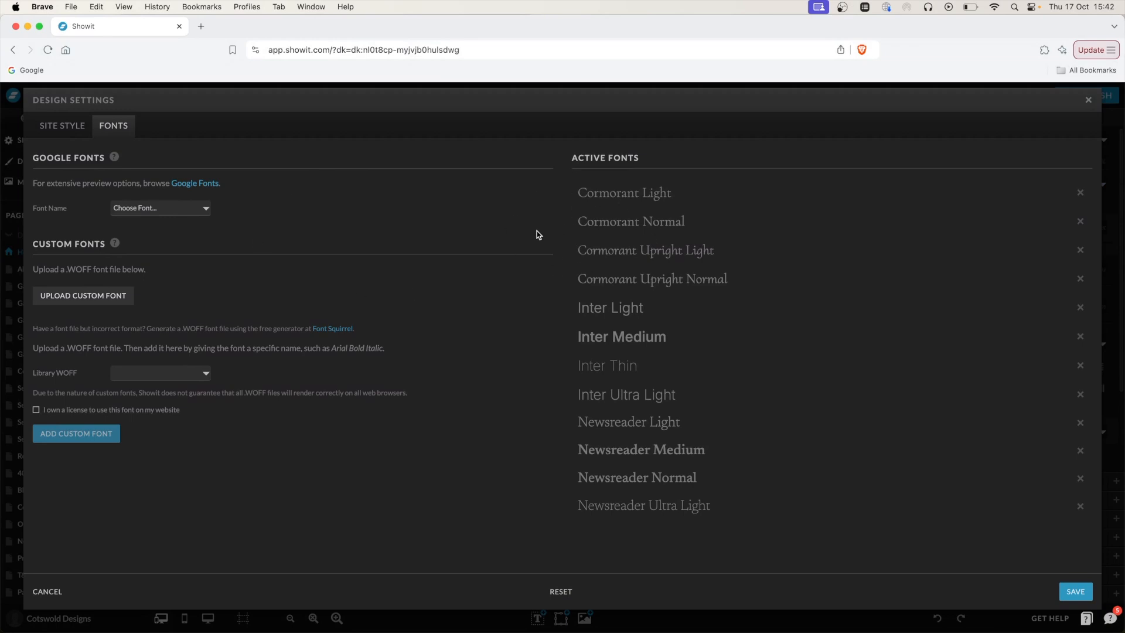
{"action": "left_click", "coordinate": [162, 209]}
{"action": "left_click", "coordinate": [162, 209]}
{"action": "left_click", "coordinate": [1074, 593]}
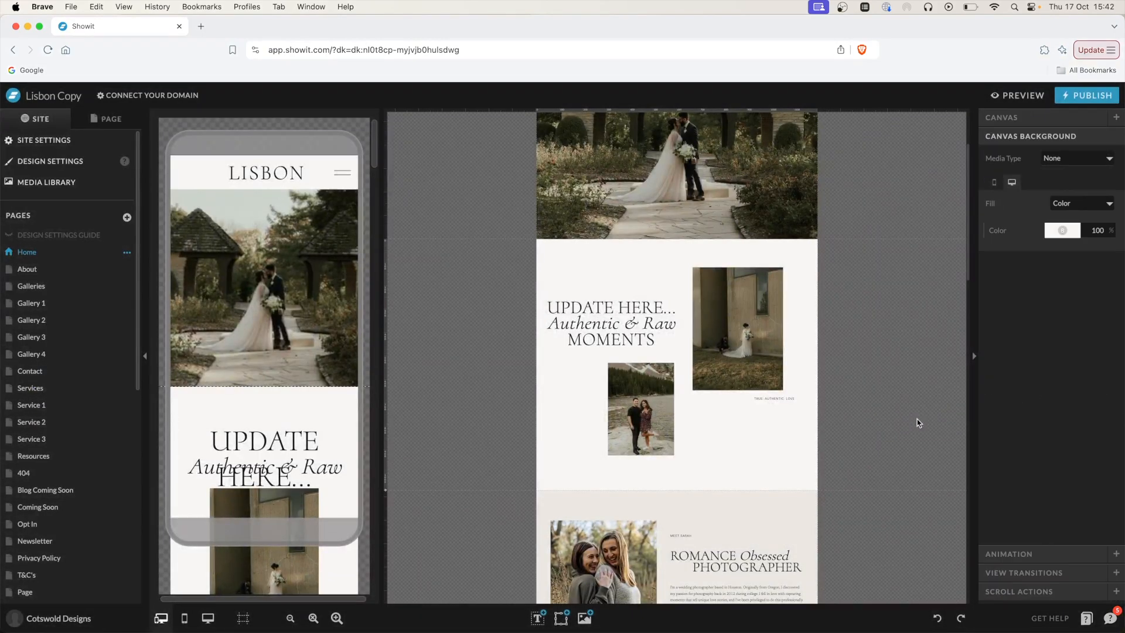
Step: Try moving the bride photo and the MOMENTS line freely around the intro section, and undo the moves
{"action": "left_click", "coordinate": [716, 344]}
{"action": "left_click_drag", "start_coordinate": [744, 346], "coordinate": [703, 367]}
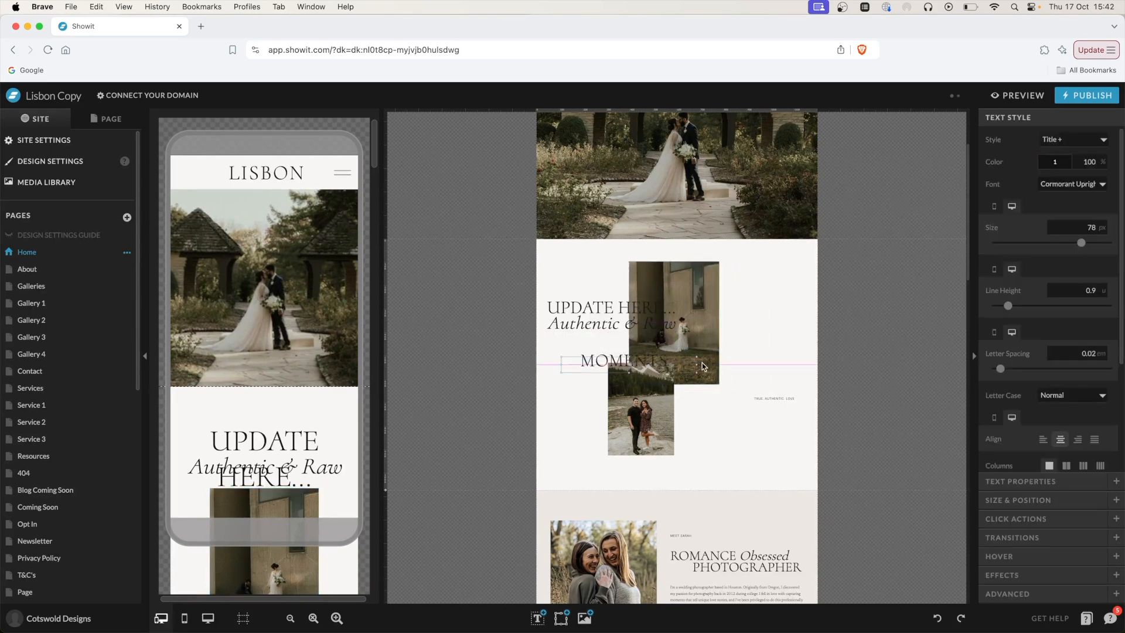
{"action": "key", "text": "super+z"}
{"action": "left_click_drag", "start_coordinate": [697, 298], "coordinate": [729, 339]}
{"action": "key", "text": "super+z"}
{"action": "key", "text": "super+z"}
{"action": "key", "text": "super+z"}
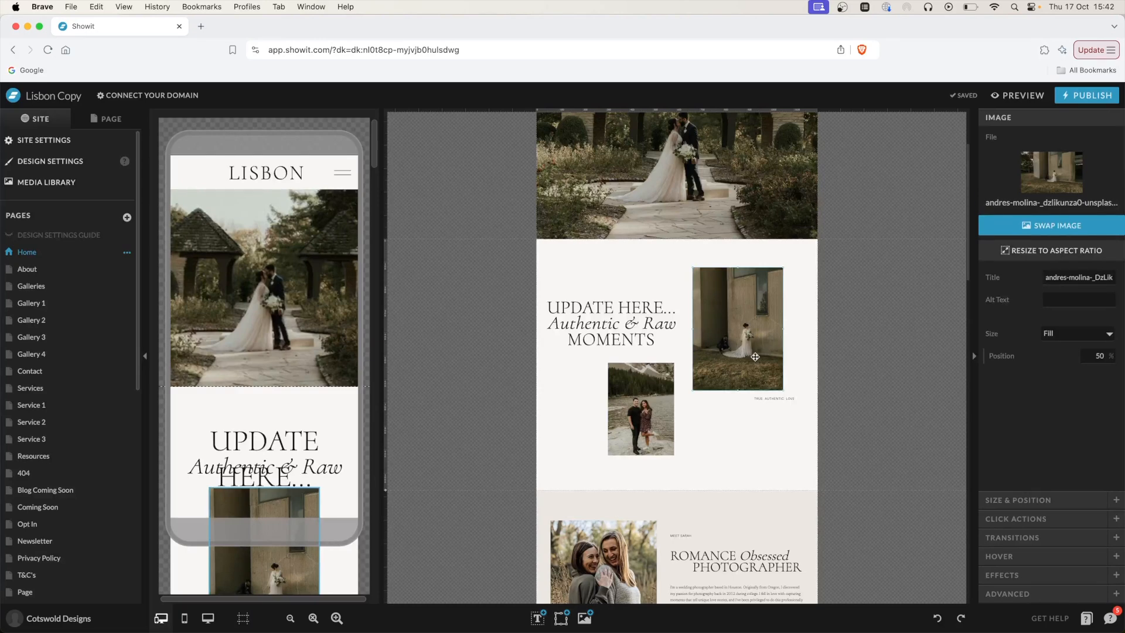
Step: Move the bride photo to the intro canvas's right edge, at about X 814, Y 76 px, and check it in the desktop preview
{"action": "left_click_drag", "start_coordinate": [724, 322], "coordinate": [775, 312]}
{"action": "left_click", "coordinate": [837, 215]}
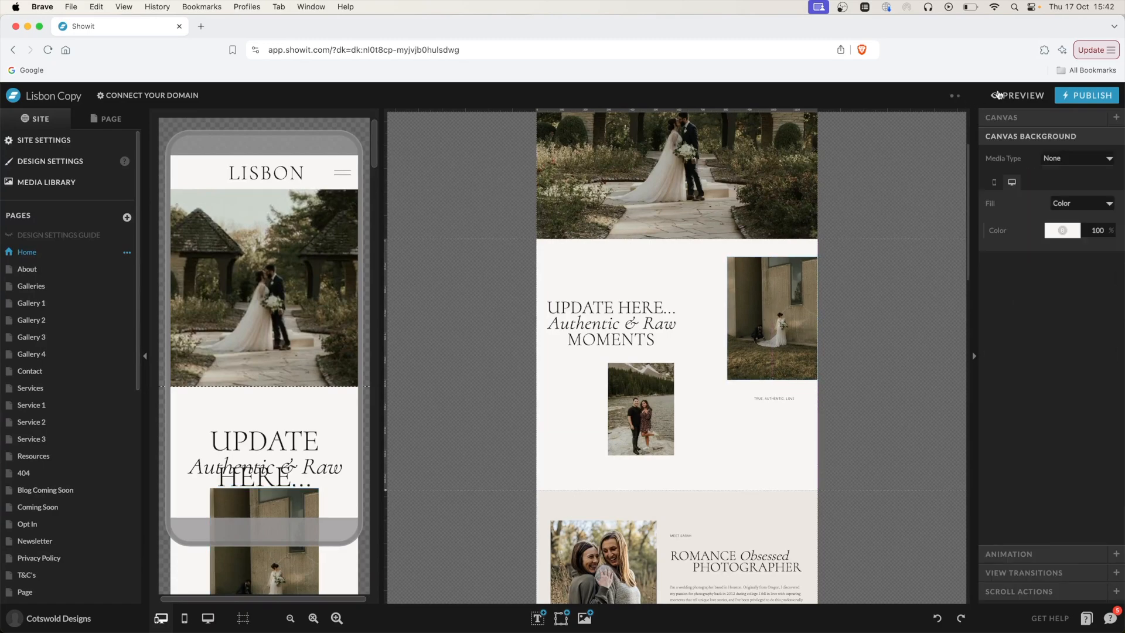
{"action": "left_click", "coordinate": [1022, 97]}
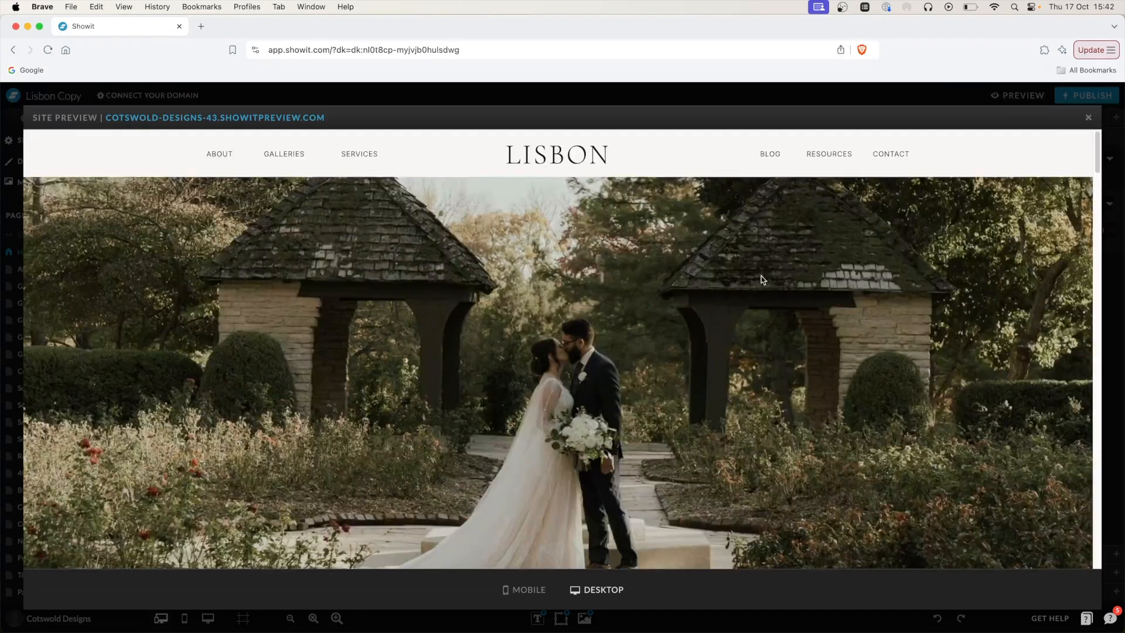
{"action": "scroll", "coordinate": [763, 278], "scroll_direction": "down", "scroll_amount": 10}
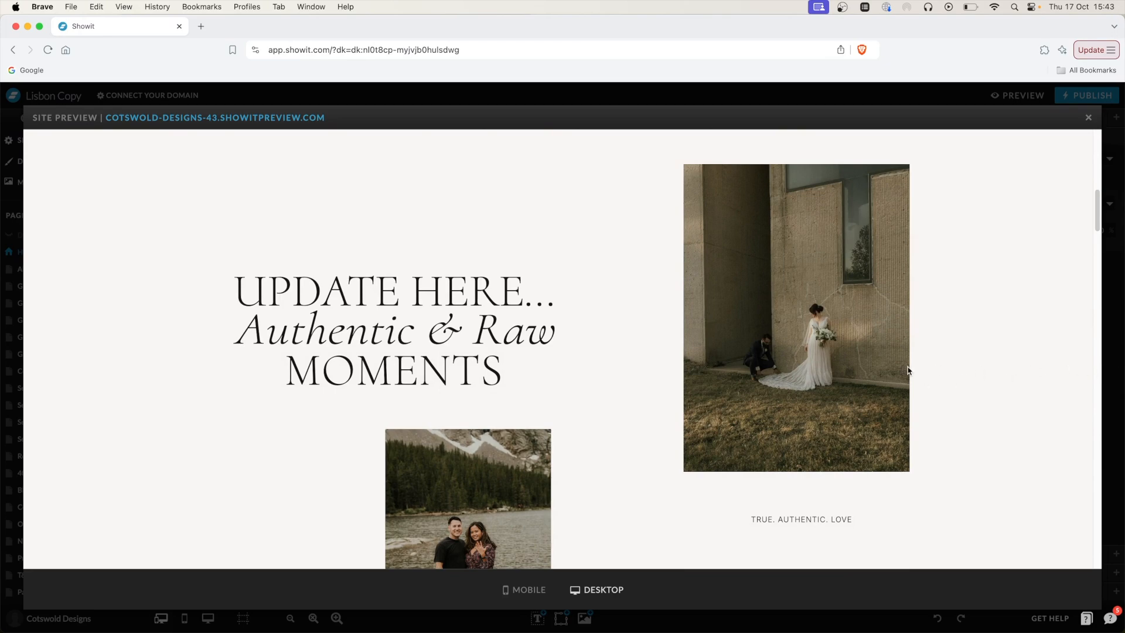
{"action": "left_click", "coordinate": [765, 95]}
Step: Lock the bride photo horizontally to the right side of the browser window and check its placement in the desktop preview
{"action": "left_click", "coordinate": [792, 335]}
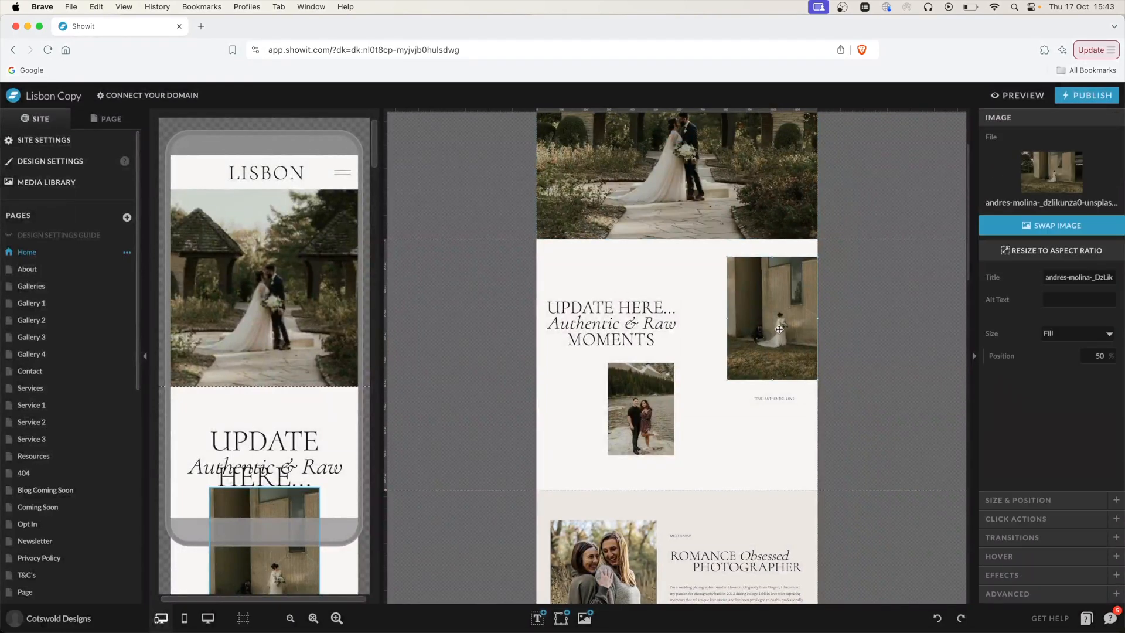
{"action": "left_click", "coordinate": [1041, 501]}
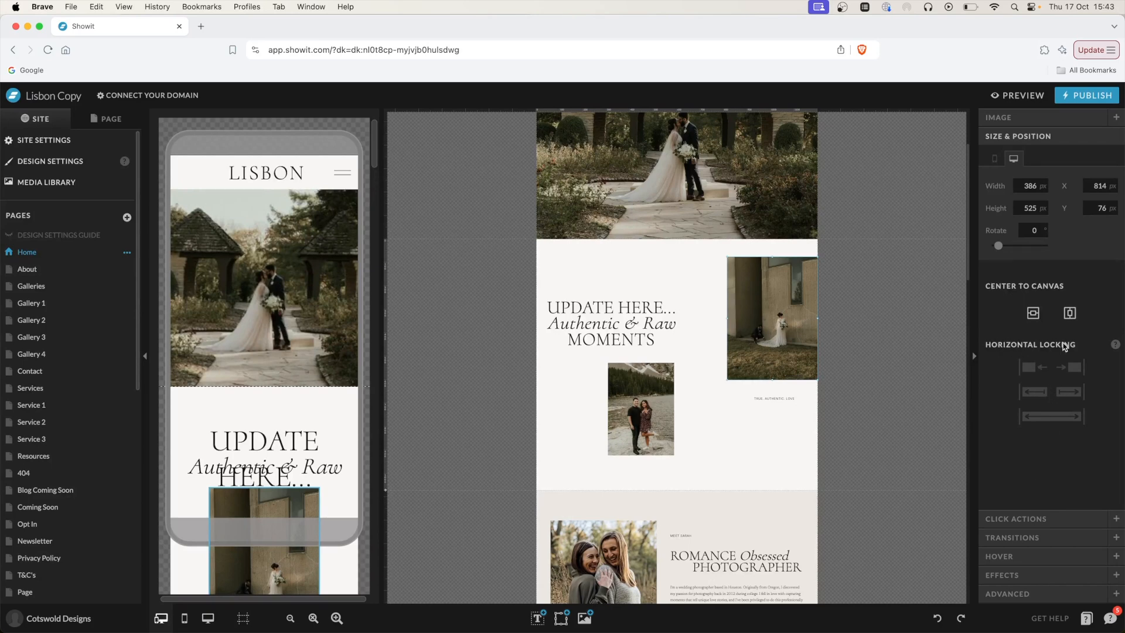
{"action": "left_click", "coordinate": [1079, 368]}
{"action": "left_click", "coordinate": [1019, 95]}
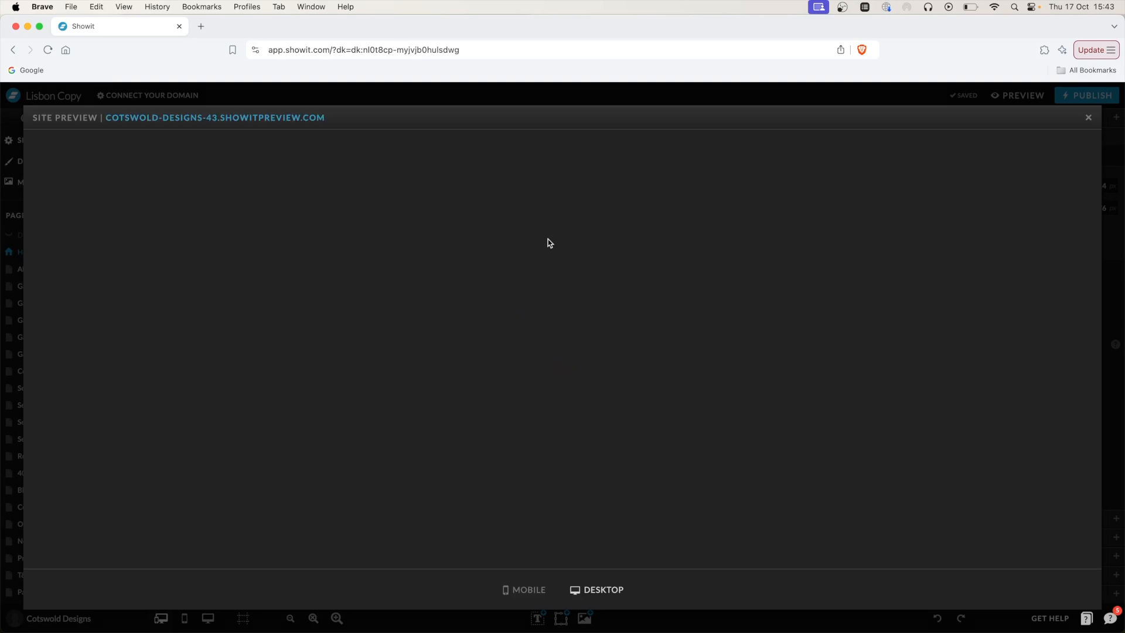
{"action": "scroll", "coordinate": [605, 321], "scroll_direction": "down", "scroll_amount": 10}
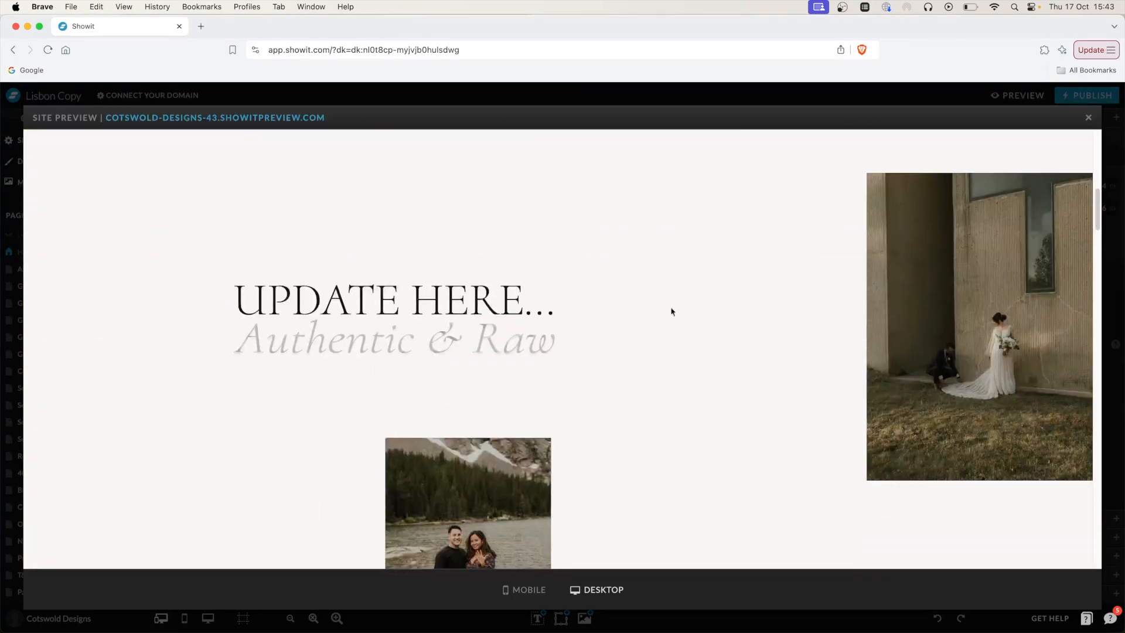
Step: Leave the preview and move the couple photo and the three-line heading up and partly past the intro canvas's left edge
{"action": "left_click", "coordinate": [825, 84]}
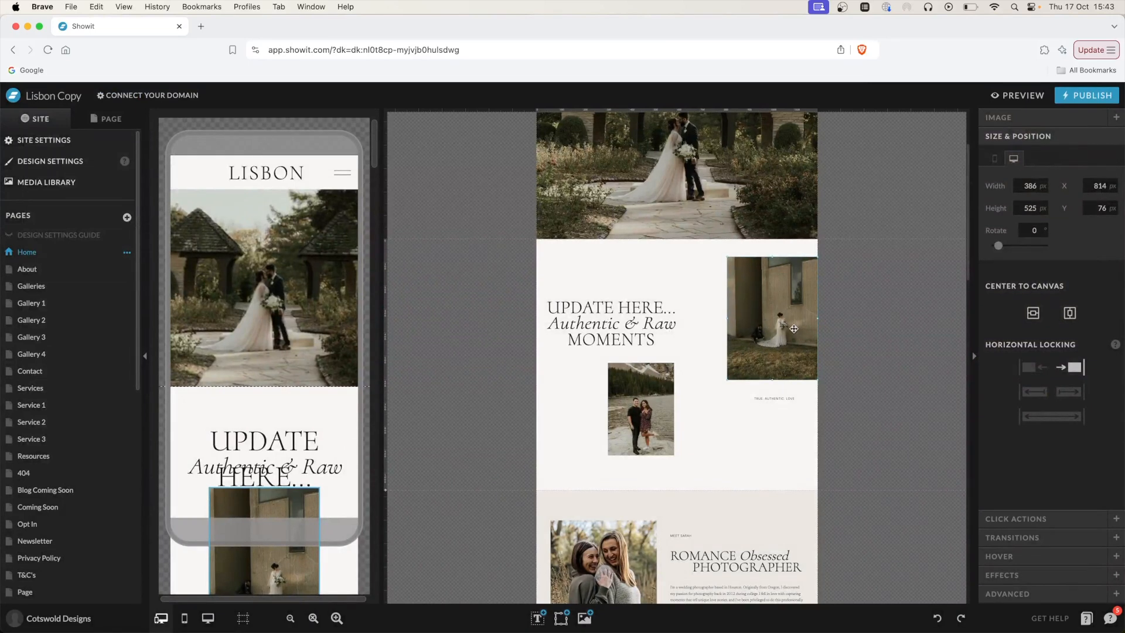
{"action": "left_click_drag", "start_coordinate": [648, 396], "coordinate": [580, 389]}
{"action": "left_click_drag", "start_coordinate": [676, 363], "coordinate": [596, 286]}
{"action": "left_click_drag", "start_coordinate": [609, 317], "coordinate": [566, 291]}
Step: Enlarge the right-locked bride photo to 588 by 580 px at X 612, Y 59 px and check it in the desktop preview
{"action": "left_click", "coordinate": [785, 324]}
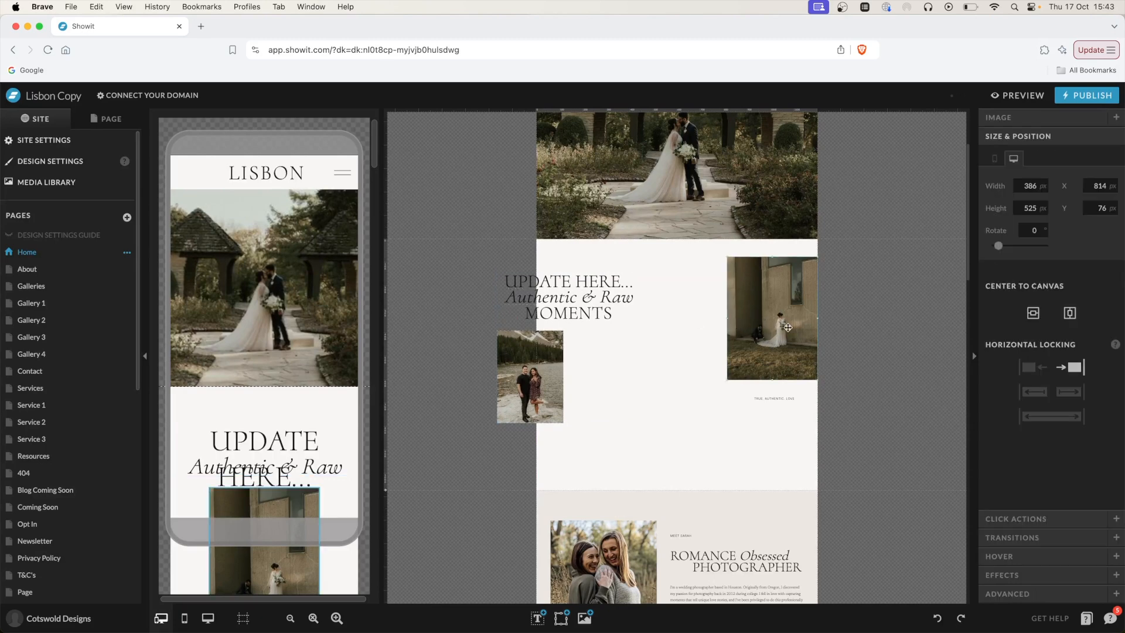
{"action": "left_click_drag", "start_coordinate": [785, 324], "coordinate": [817, 327]}
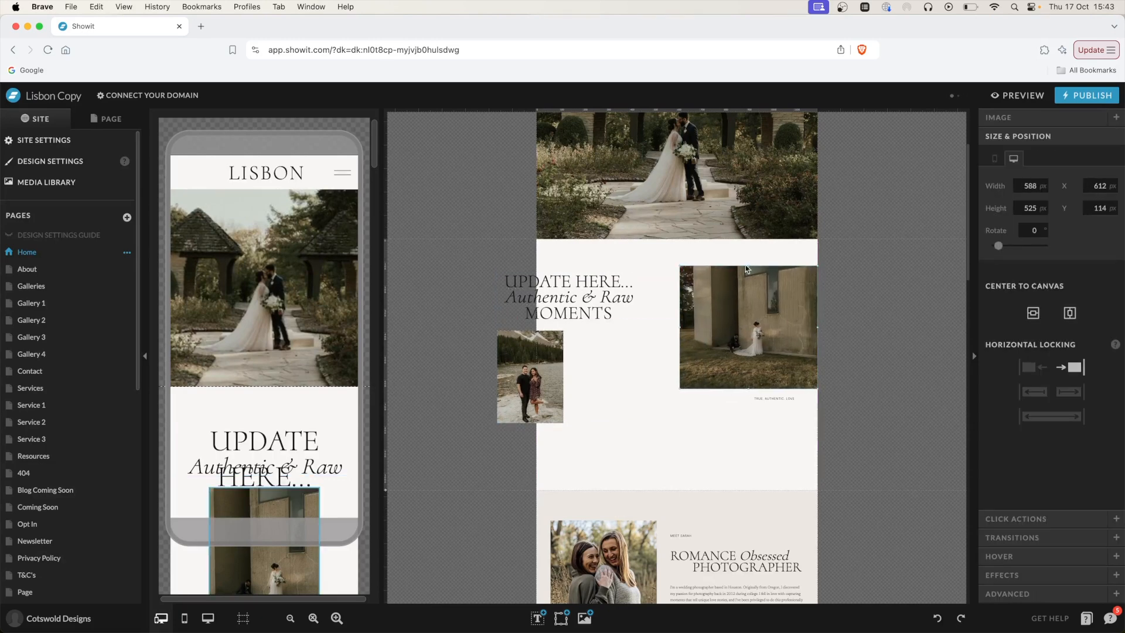
{"action": "left_click_drag", "start_coordinate": [749, 267], "coordinate": [749, 253]}
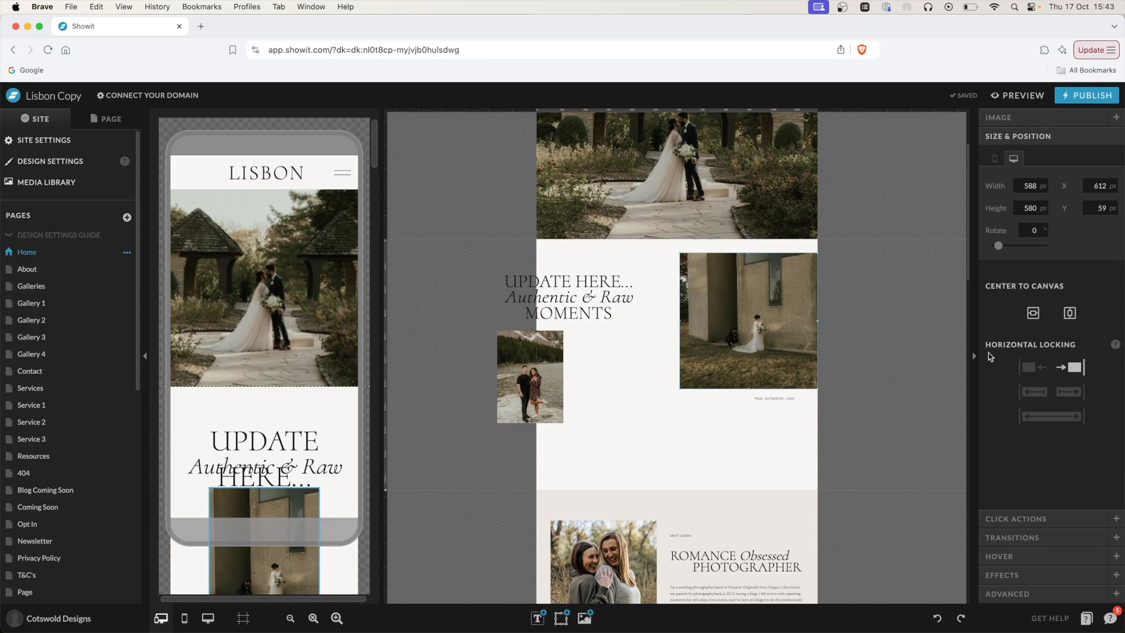
{"action": "left_click", "coordinate": [1018, 95]}
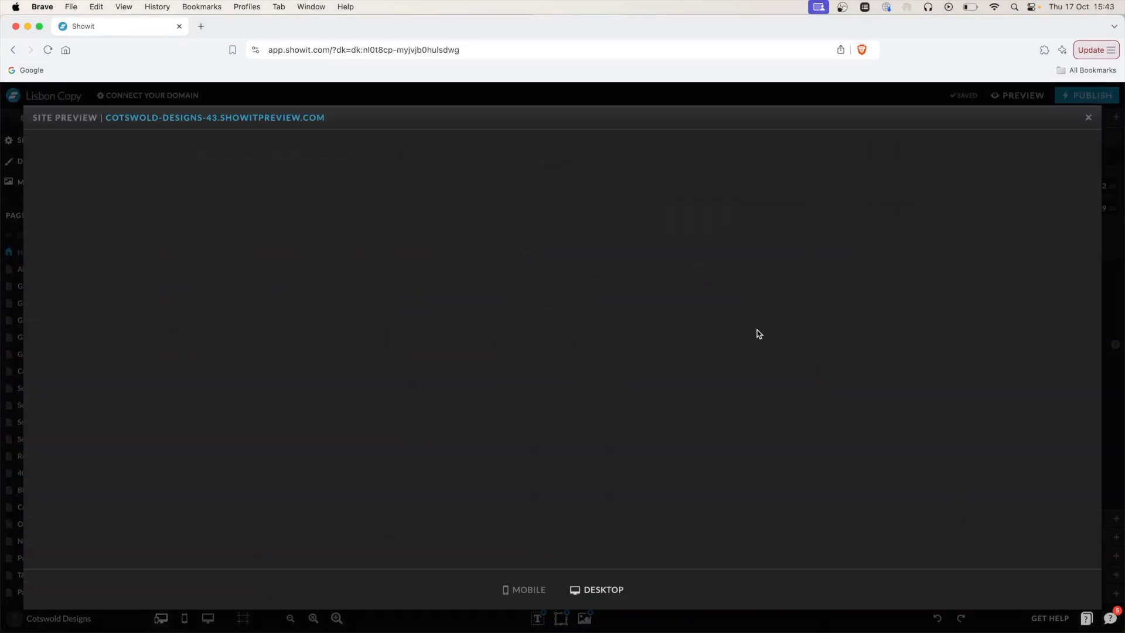
{"action": "scroll", "coordinate": [757, 329], "scroll_direction": "down", "scroll_amount": 6}
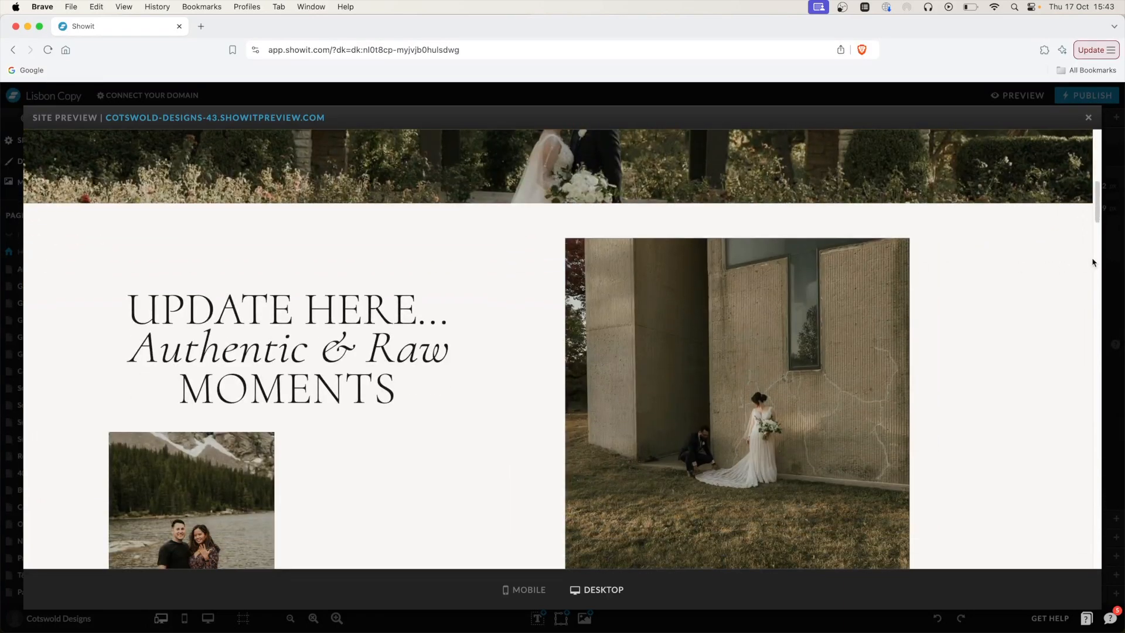
Step: Set the bride photo's horizontal locking to stretch toward the browser's right side and check it in the desktop preview
{"action": "left_click", "coordinate": [693, 100]}
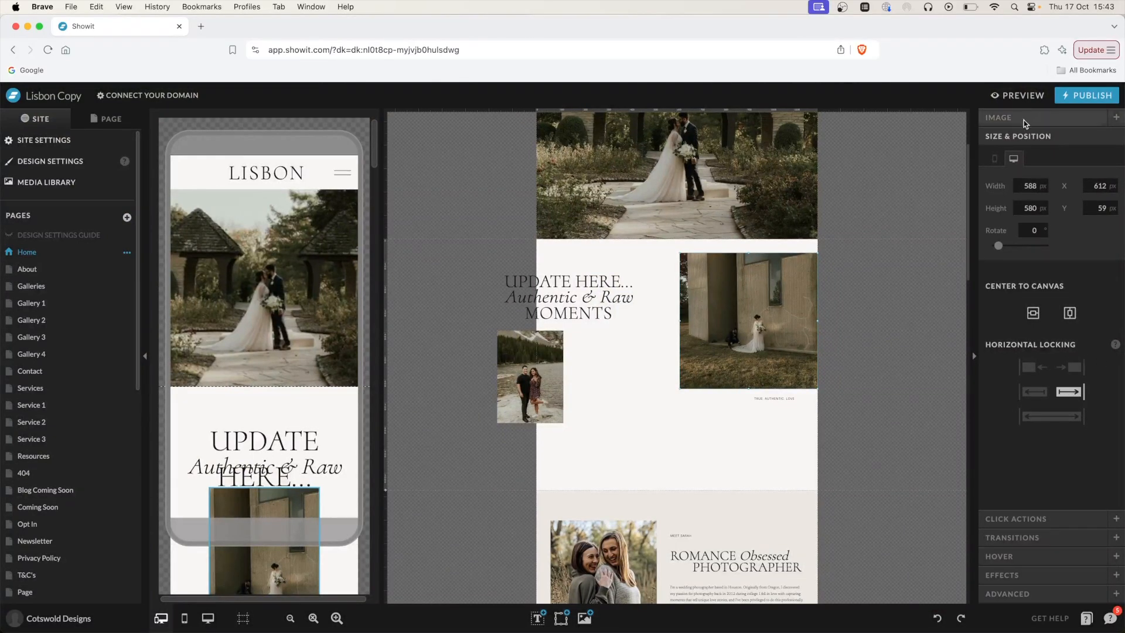
{"action": "left_click", "coordinate": [1019, 98]}
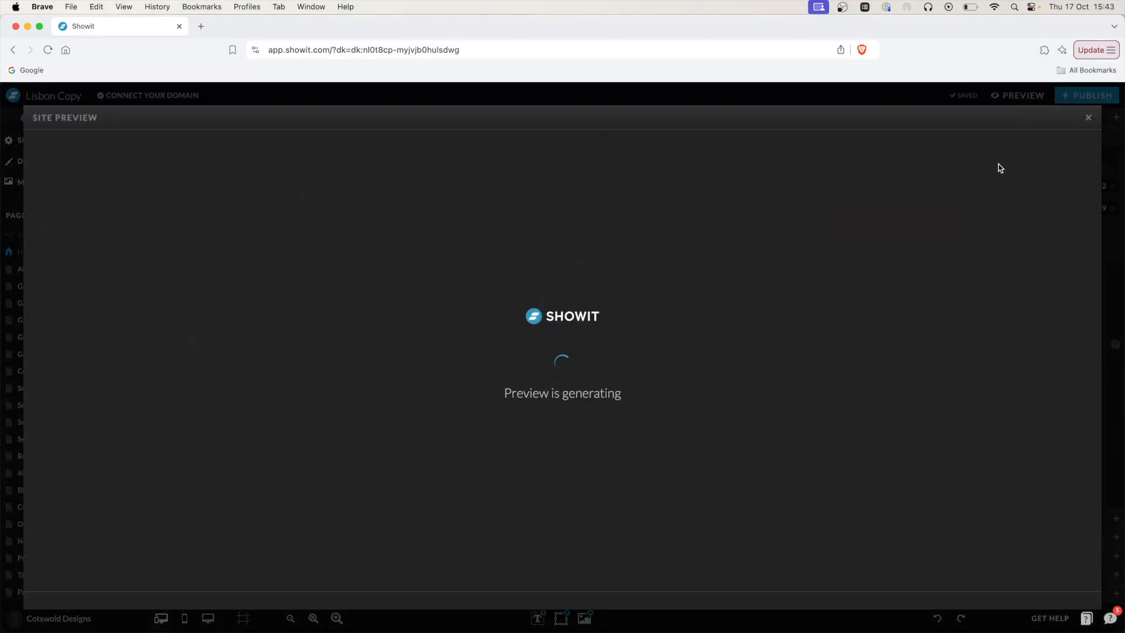
{"action": "scroll", "coordinate": [616, 348], "scroll_direction": "down", "scroll_amount": 5}
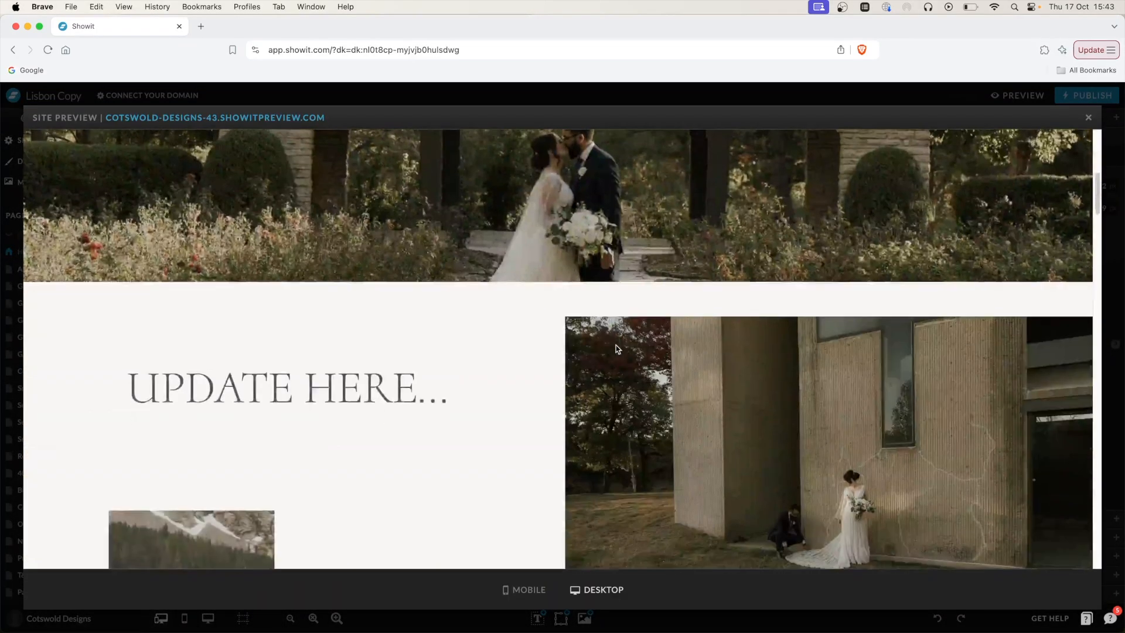
{"action": "scroll", "coordinate": [616, 349], "scroll_direction": "down", "scroll_amount": 4}
{"action": "scroll", "coordinate": [569, 197], "scroll_direction": "up", "scroll_amount": 4}
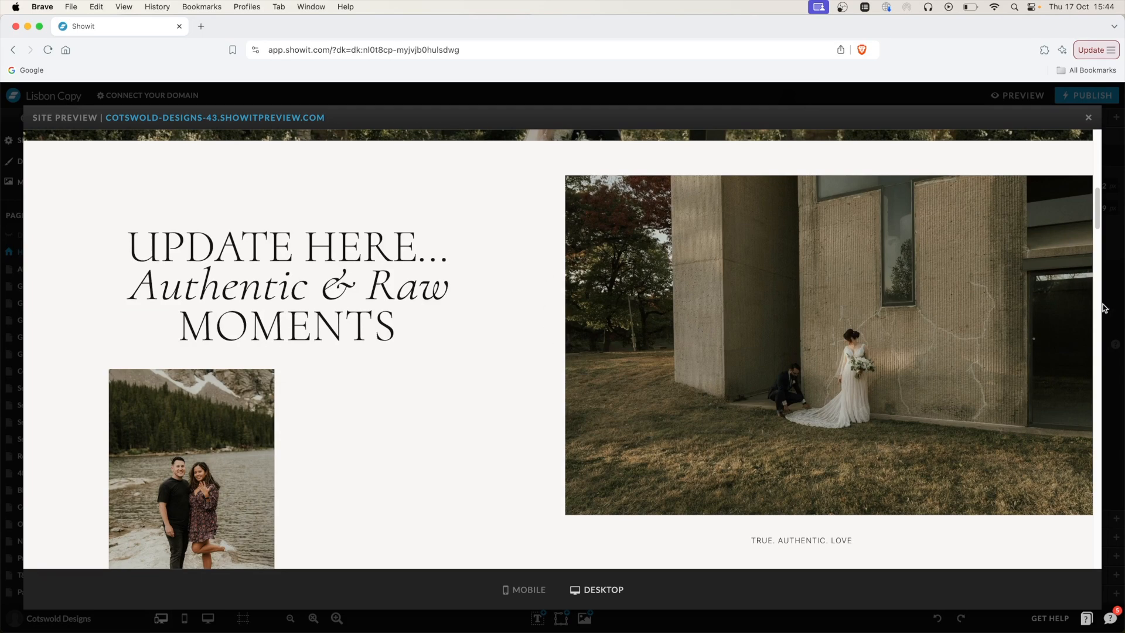
{"action": "left_click", "coordinate": [781, 97]}
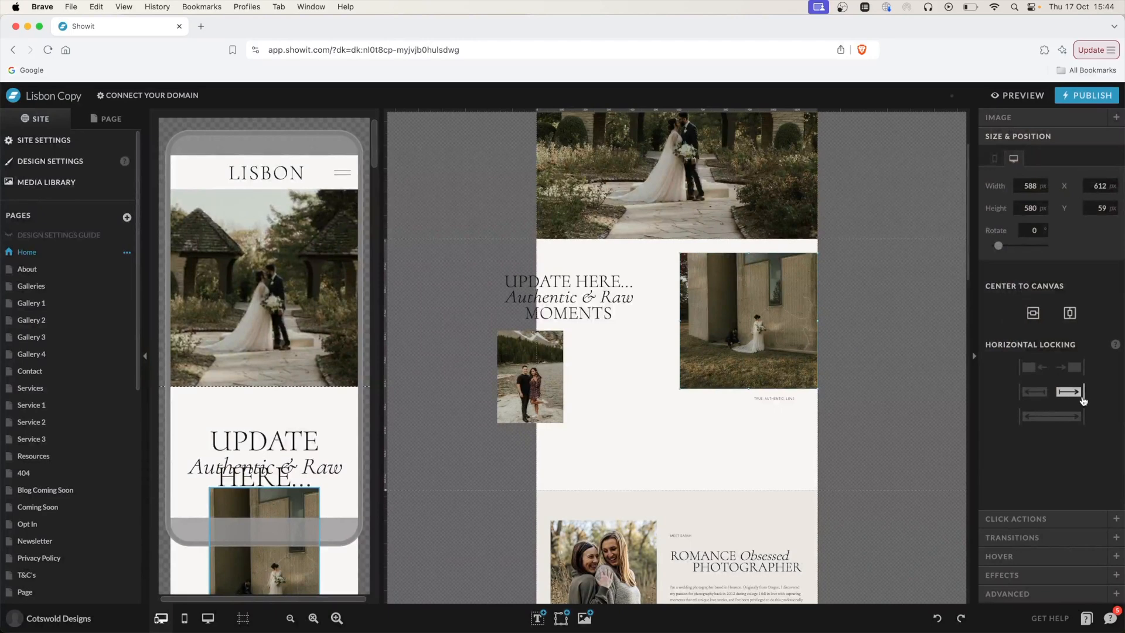
Step: Move the bride photo to the bottom of the intro canvas at Y 487 px and the couple photo beside the heading
{"action": "left_click", "coordinate": [1039, 419]}
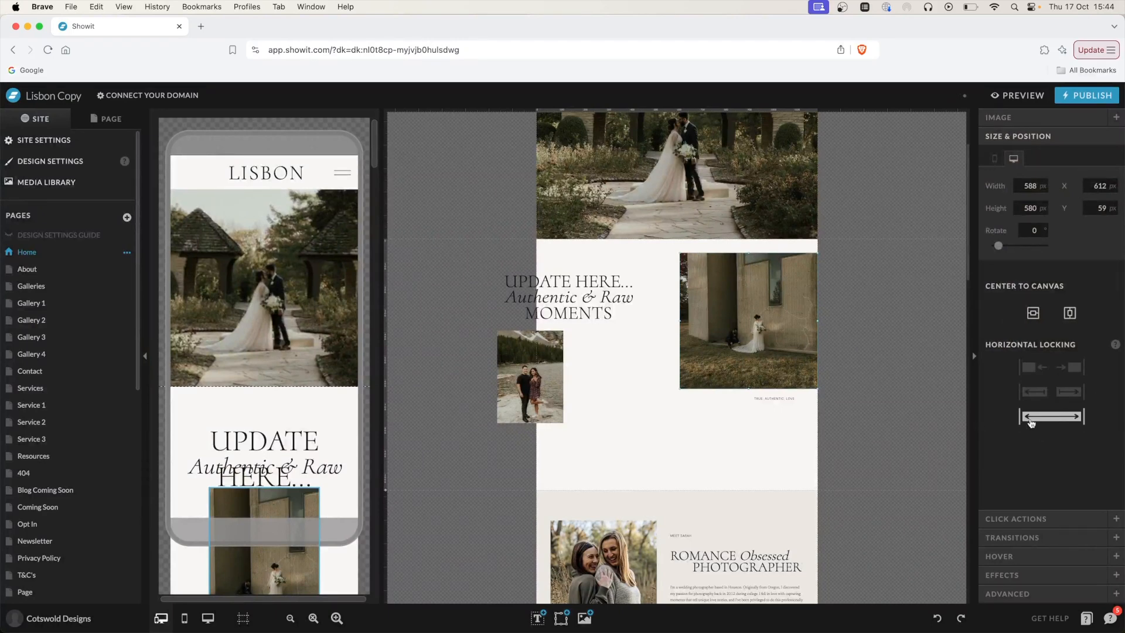
{"action": "left_click_drag", "start_coordinate": [768, 334], "coordinate": [817, 421]}
{"action": "left_click_drag", "start_coordinate": [556, 388], "coordinate": [720, 305]}
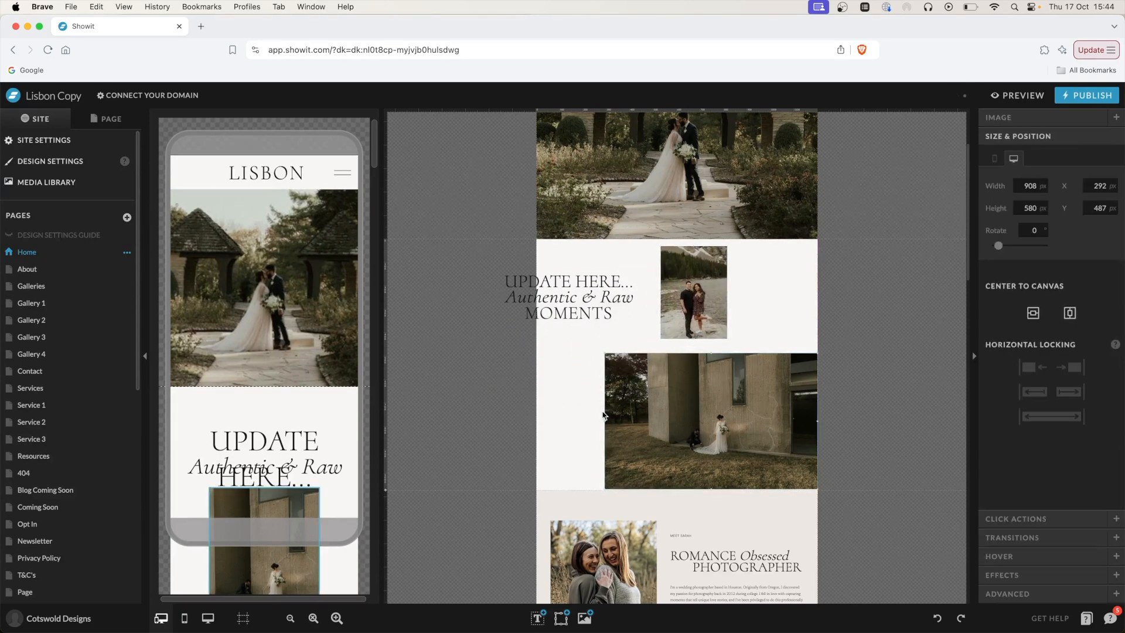
Step: Widen the bride photo to 1201 px from X 0 so it spans the canvas, and check it unlocked in the desktop preview
{"action": "left_click_drag", "start_coordinate": [604, 421], "coordinate": [536, 421]}
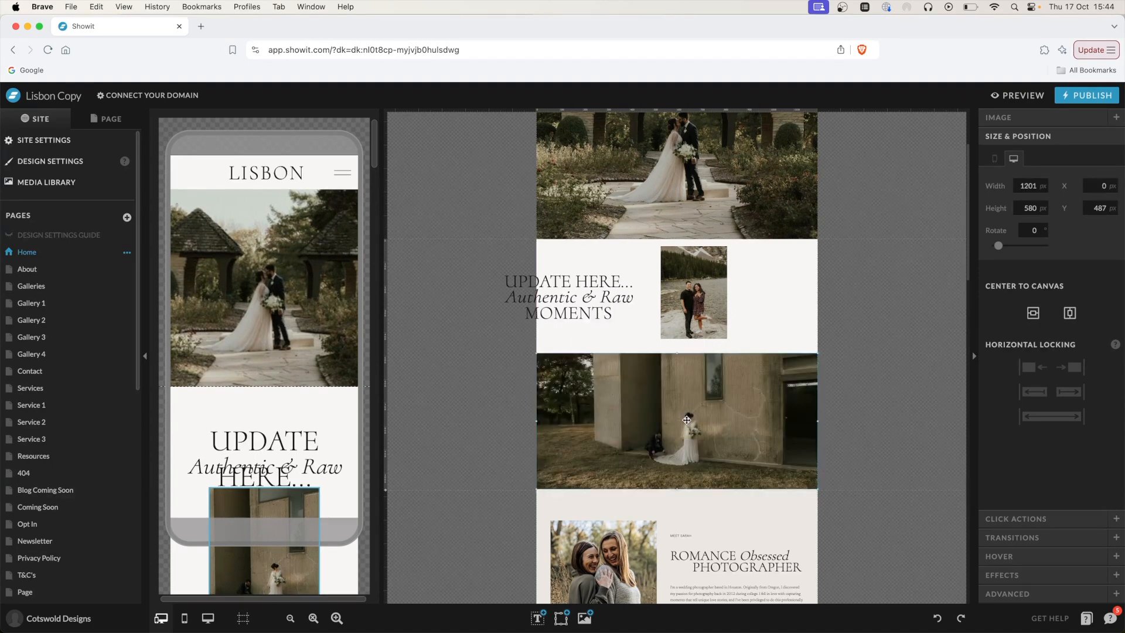
{"action": "left_click", "coordinate": [867, 282]}
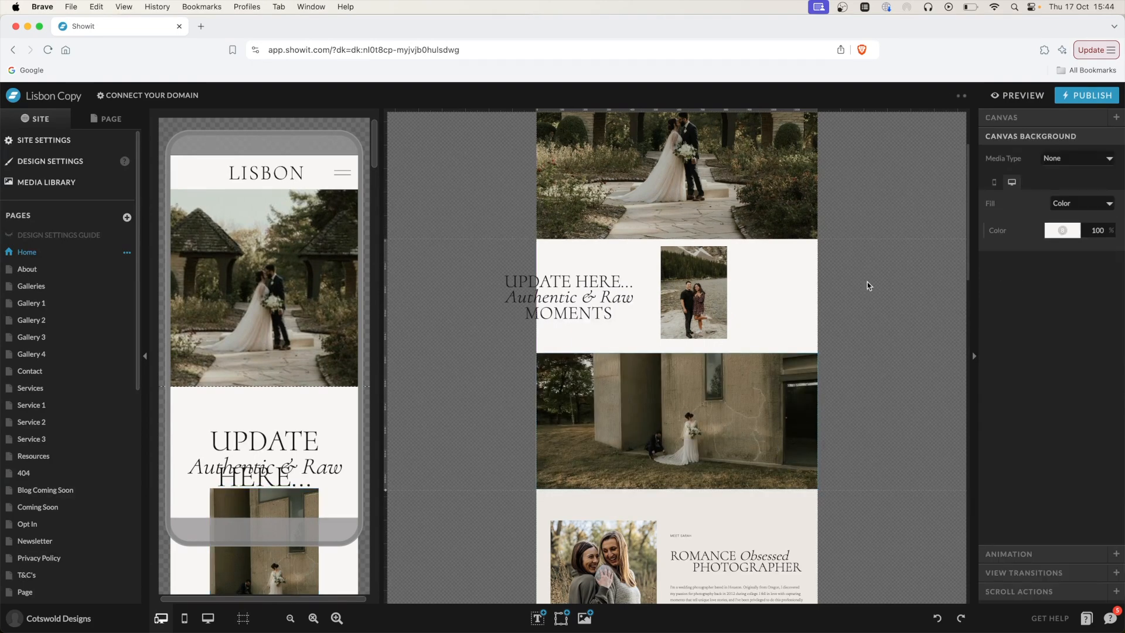
{"action": "left_click", "coordinate": [1019, 96]}
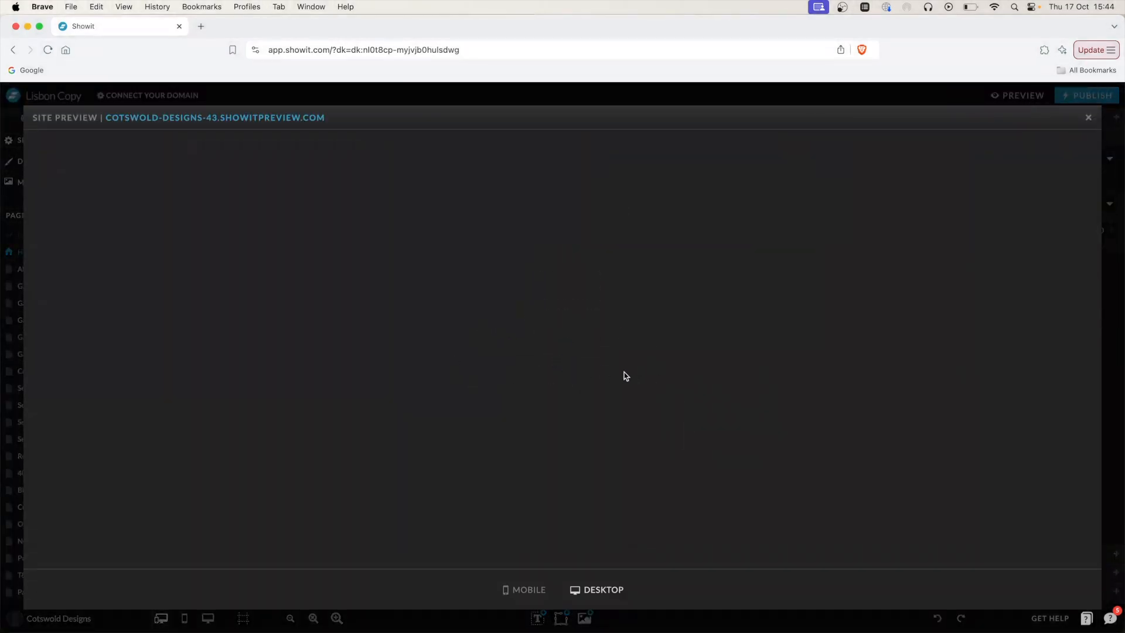
{"action": "scroll", "coordinate": [489, 432], "scroll_direction": "down", "scroll_amount": 15}
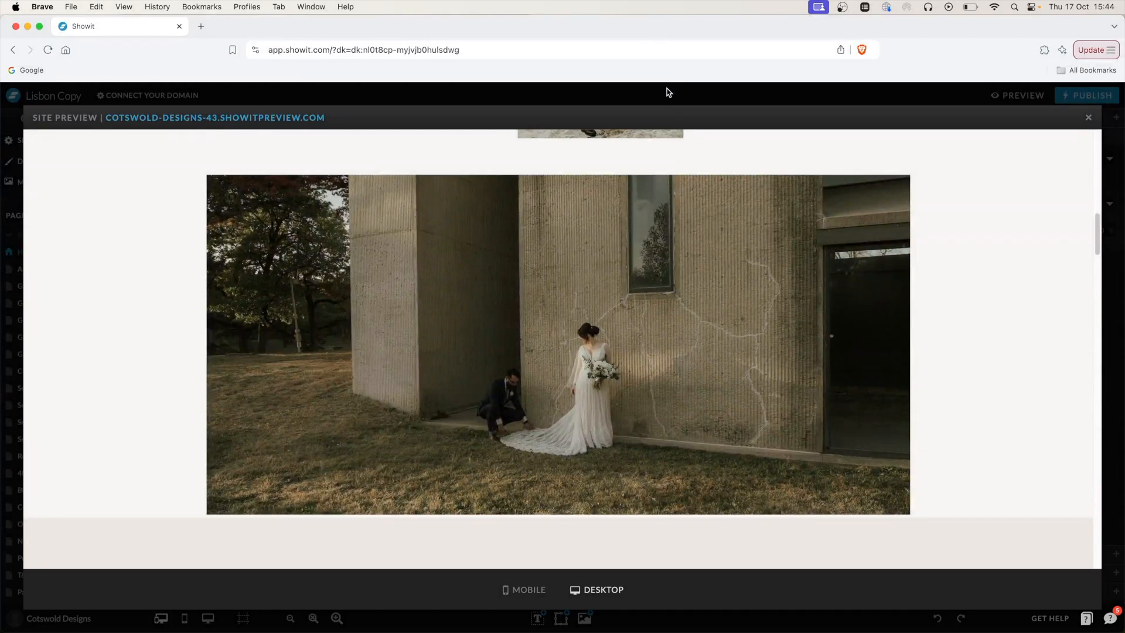
{"action": "key", "text": "Escape"}
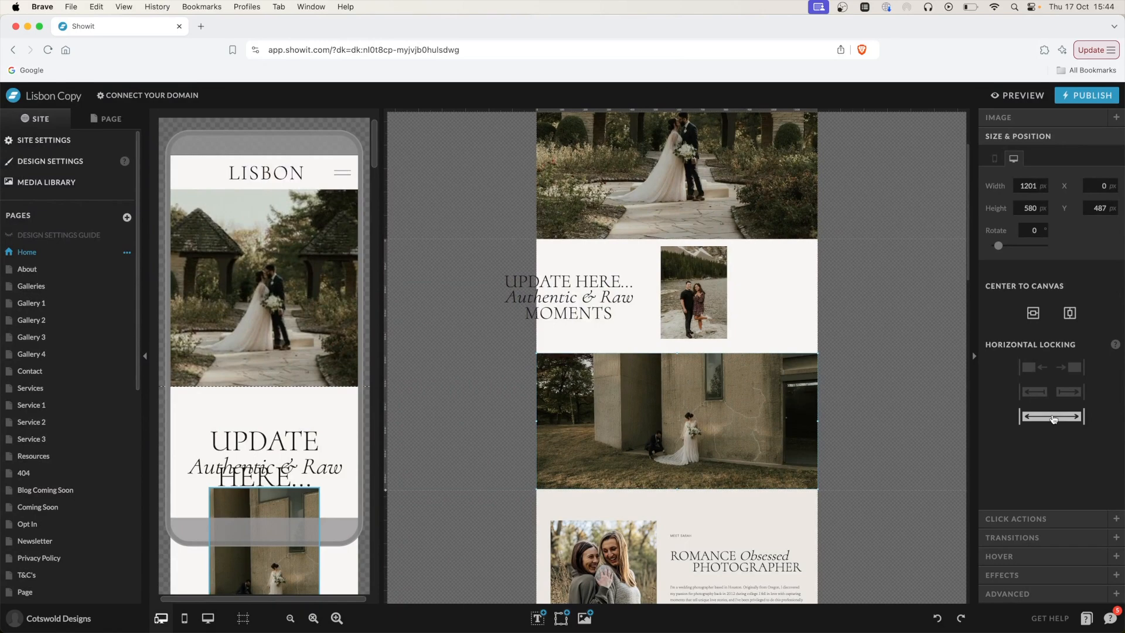
Step: Set the bride photo's horizontal locking to stretch to both browser sides and check its full width in the desktop preview
{"action": "left_click", "coordinate": [1028, 98]}
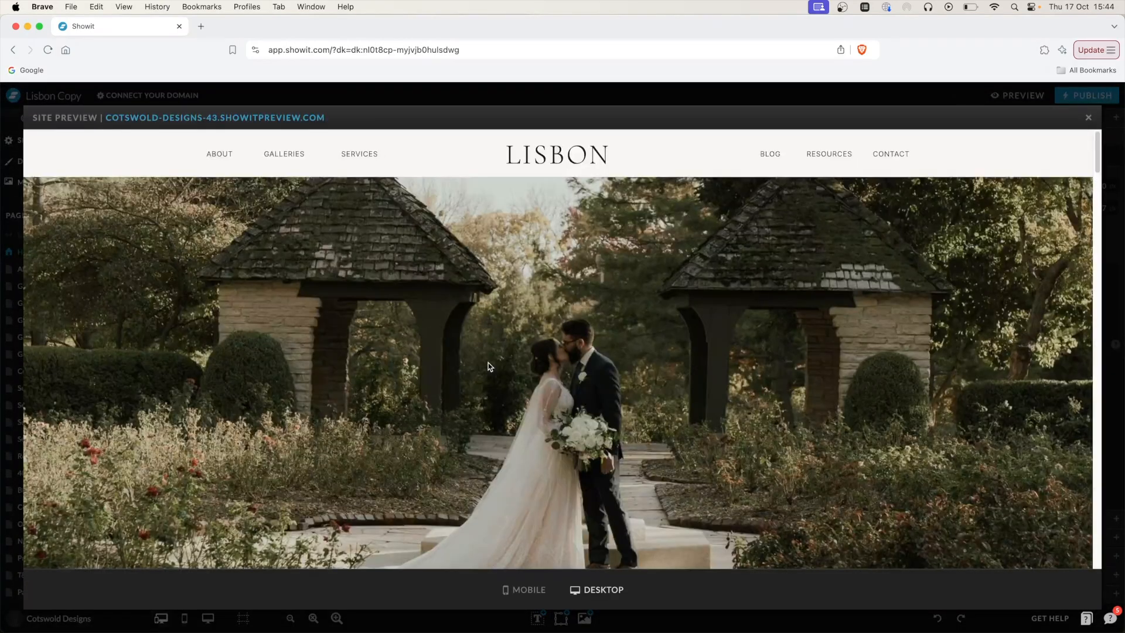
{"action": "scroll", "coordinate": [488, 360], "scroll_direction": "down", "scroll_amount": 10}
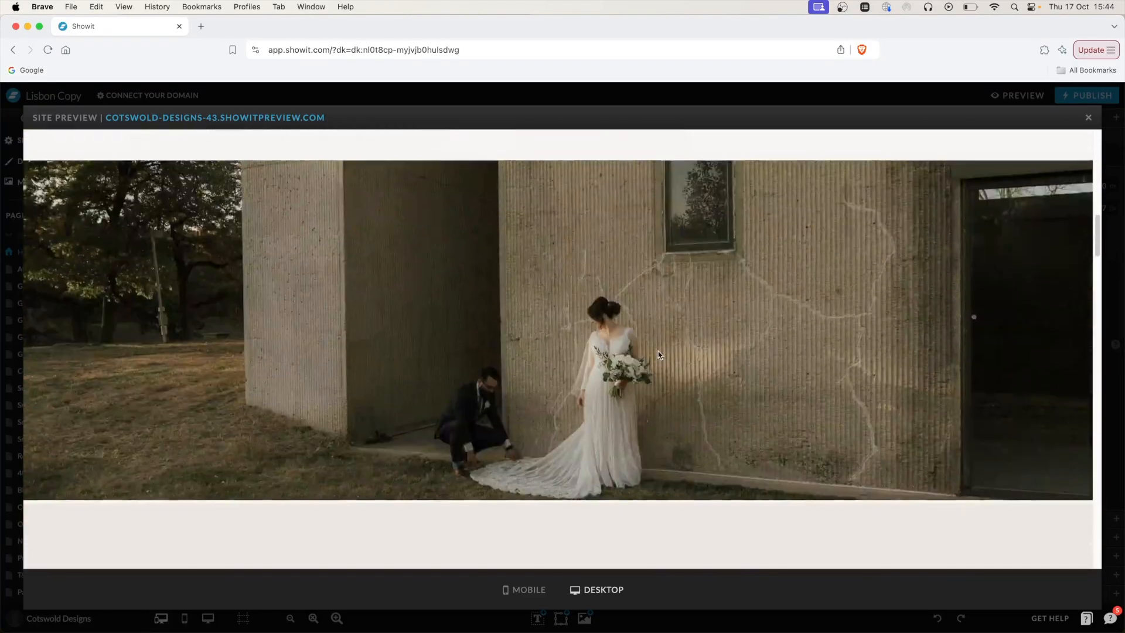
{"action": "scroll", "coordinate": [657, 350], "scroll_direction": "up", "scroll_amount": 10}
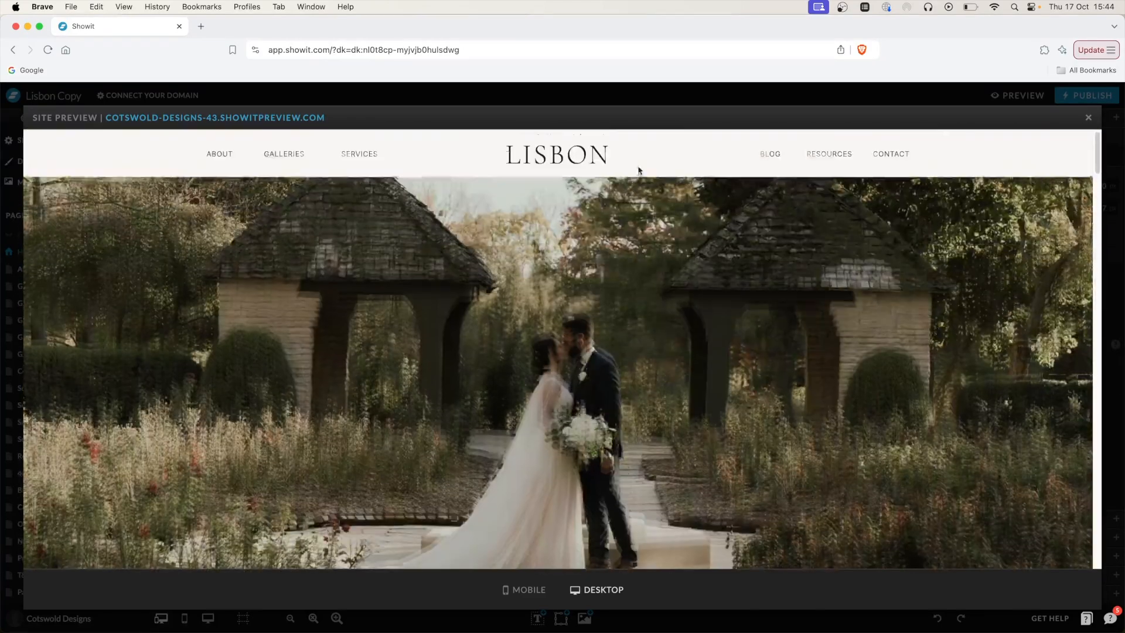
{"action": "left_click", "coordinate": [589, 93]}
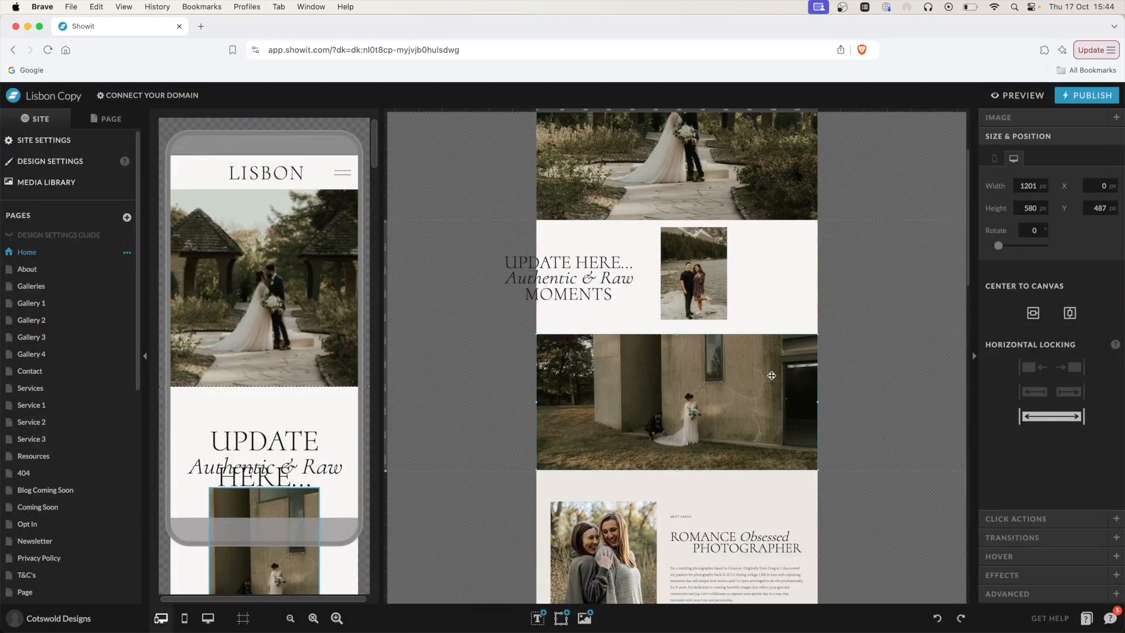
Step: Move all three heading lines back inside the intro canvas's left edge
{"action": "left_click", "coordinate": [506, 258]}
{"action": "left_click_drag", "start_coordinate": [495, 242], "coordinate": [595, 291]}
{"action": "left_click", "coordinate": [581, 329]}
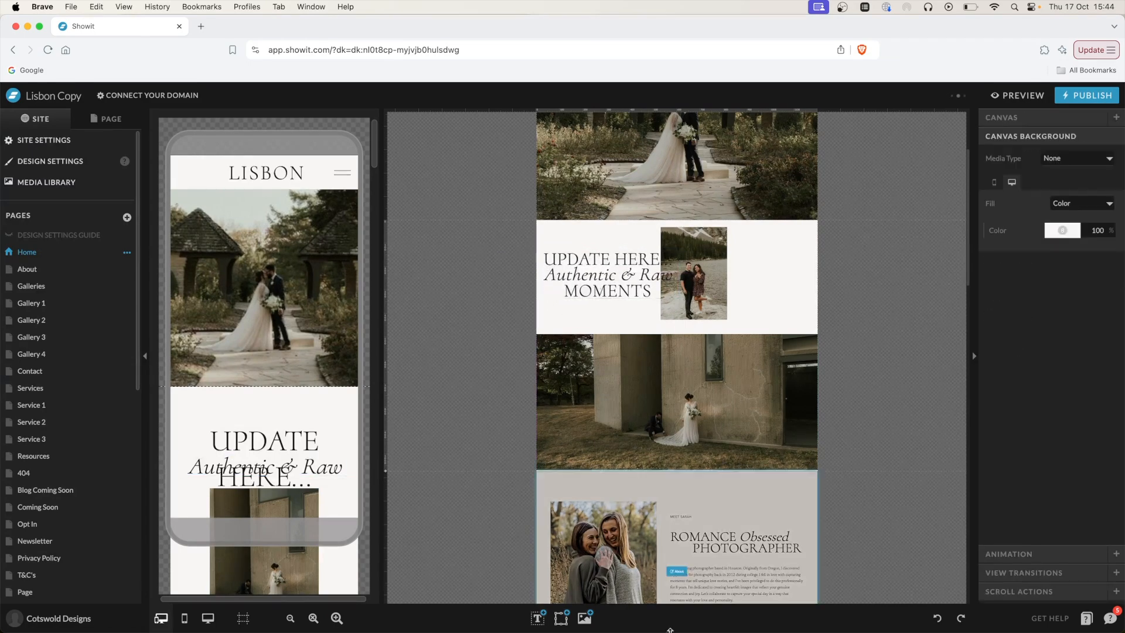
Step: Add the couple-on-a-balcony photo from the Lisbon folder, shrink it to about 235 by 353 px, and place it right of the other couple photo
{"action": "left_click", "coordinate": [584, 618]}
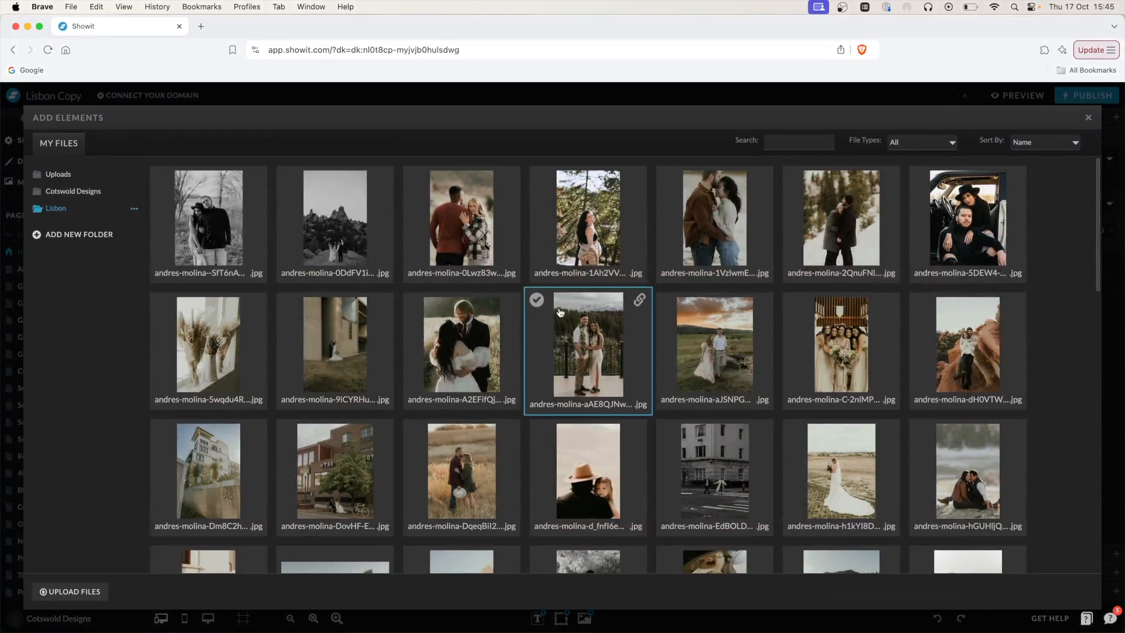
{"action": "left_click", "coordinate": [538, 300]}
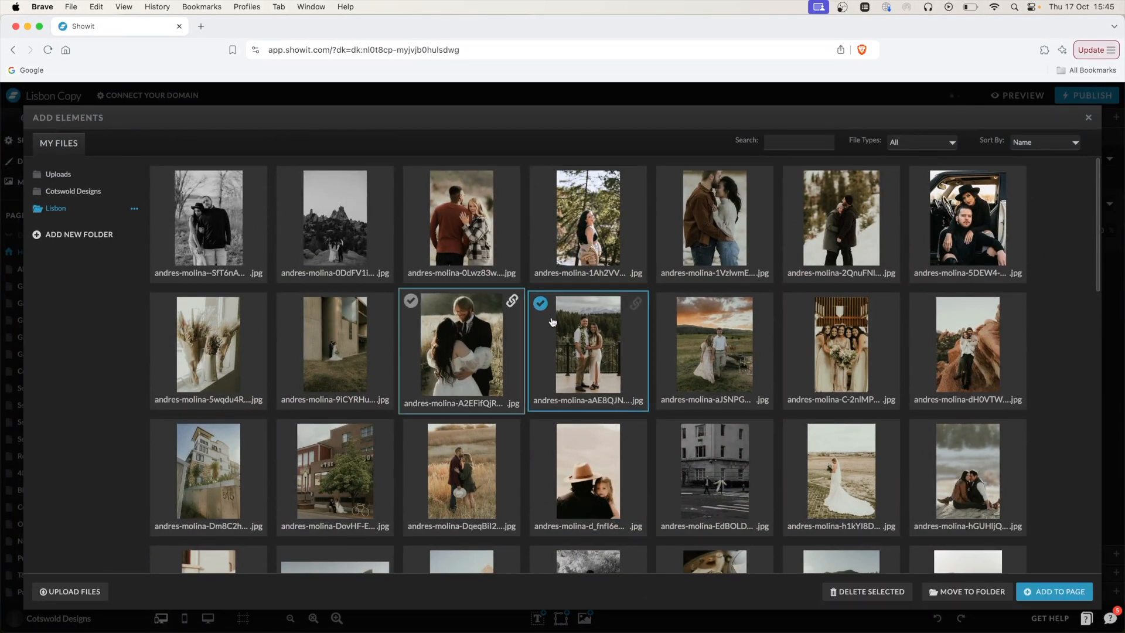
{"action": "left_click", "coordinate": [1055, 592]}
{"action": "left_click_drag", "start_coordinate": [696, 303], "coordinate": [758, 284]}
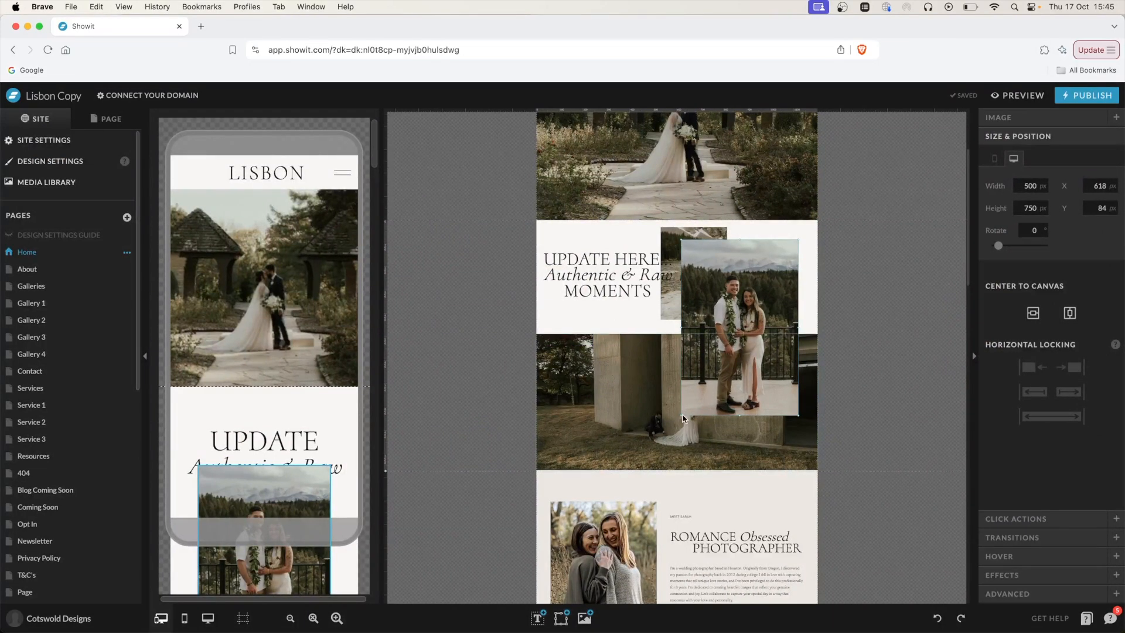
{"action": "left_click_drag", "start_coordinate": [681, 415], "coordinate": [742, 321]}
Step: Extend the intro canvas downward and narrow the bride photo to about 324 px wide, placing it at about X 121, Y 535 px
{"action": "left_click", "coordinate": [459, 364]}
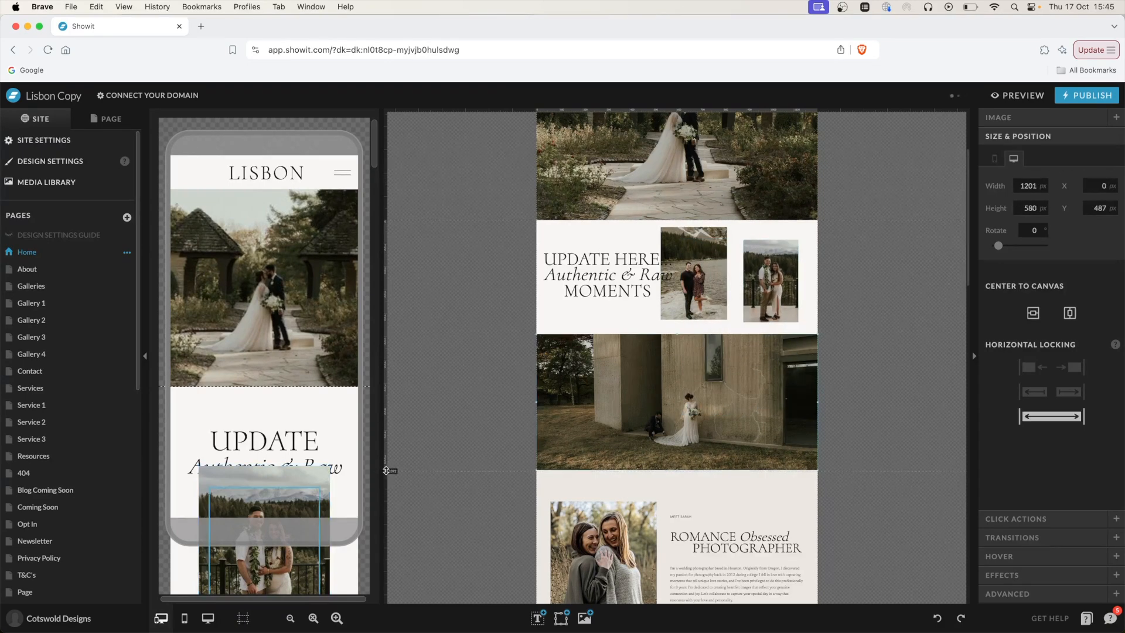
{"action": "left_click_drag", "start_coordinate": [386, 470], "coordinate": [386, 528]}
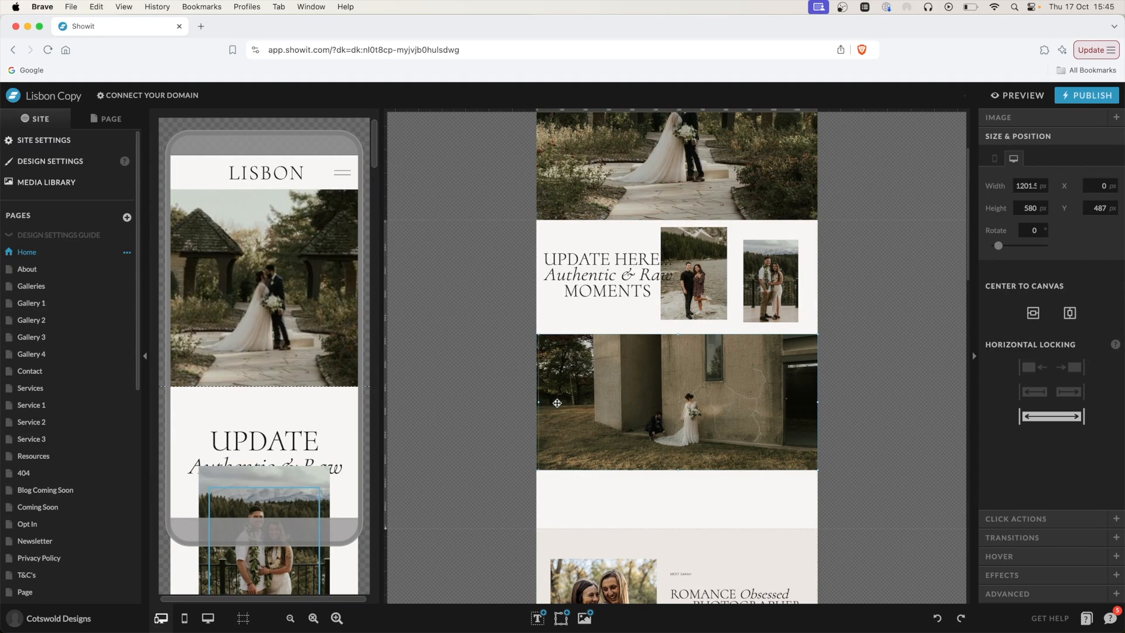
{"action": "left_click_drag", "start_coordinate": [539, 403], "coordinate": [738, 402]}
{"action": "left_click_drag", "start_coordinate": [811, 410], "coordinate": [636, 412]}
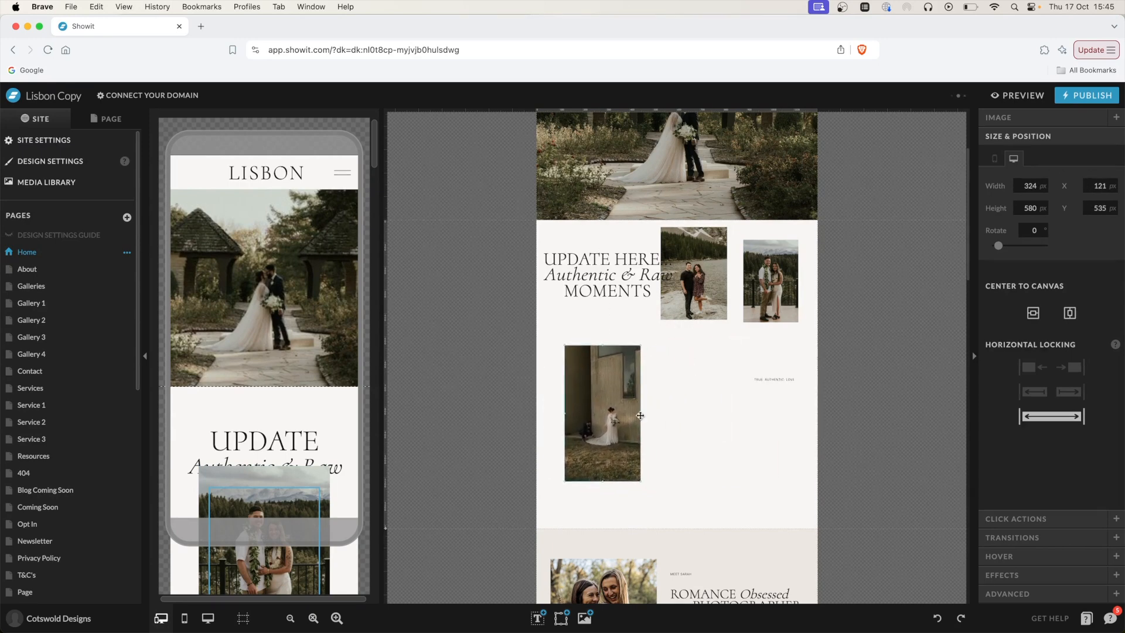
Step: Move the balcony couple photo beside the bride photo in the lower part of the intro canvas and enlarge it
{"action": "left_click", "coordinate": [803, 363]}
{"action": "left_click_drag", "start_coordinate": [775, 291], "coordinate": [708, 470]}
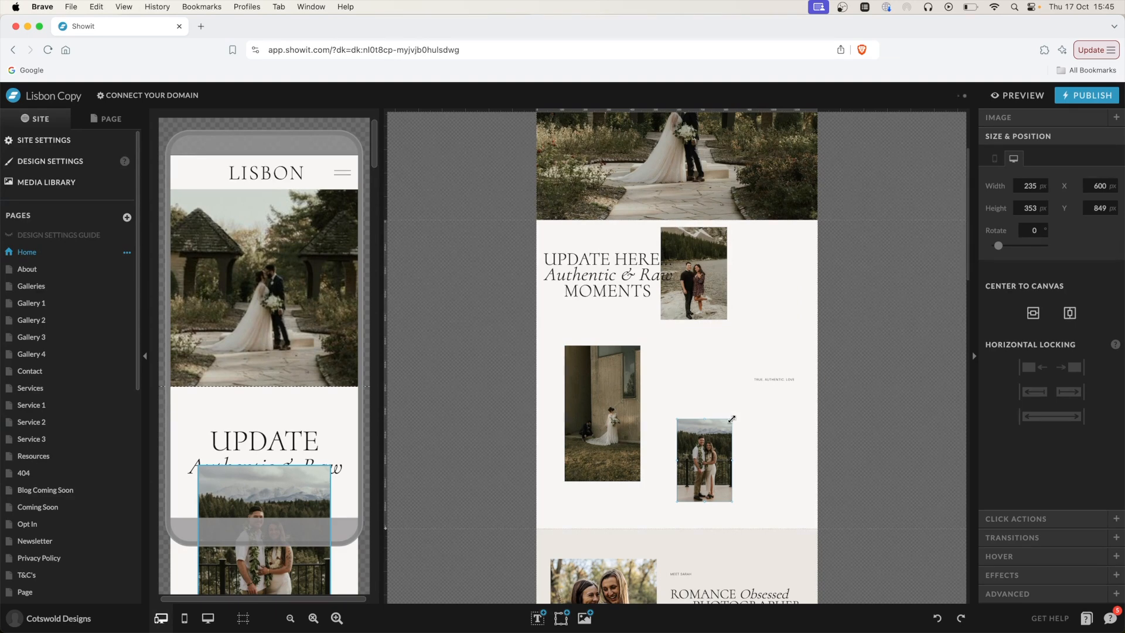
{"action": "left_click_drag", "start_coordinate": [731, 418], "coordinate": [760, 391]}
{"action": "left_click_drag", "start_coordinate": [714, 457], "coordinate": [698, 413]}
{"action": "left_click", "coordinate": [759, 433]}
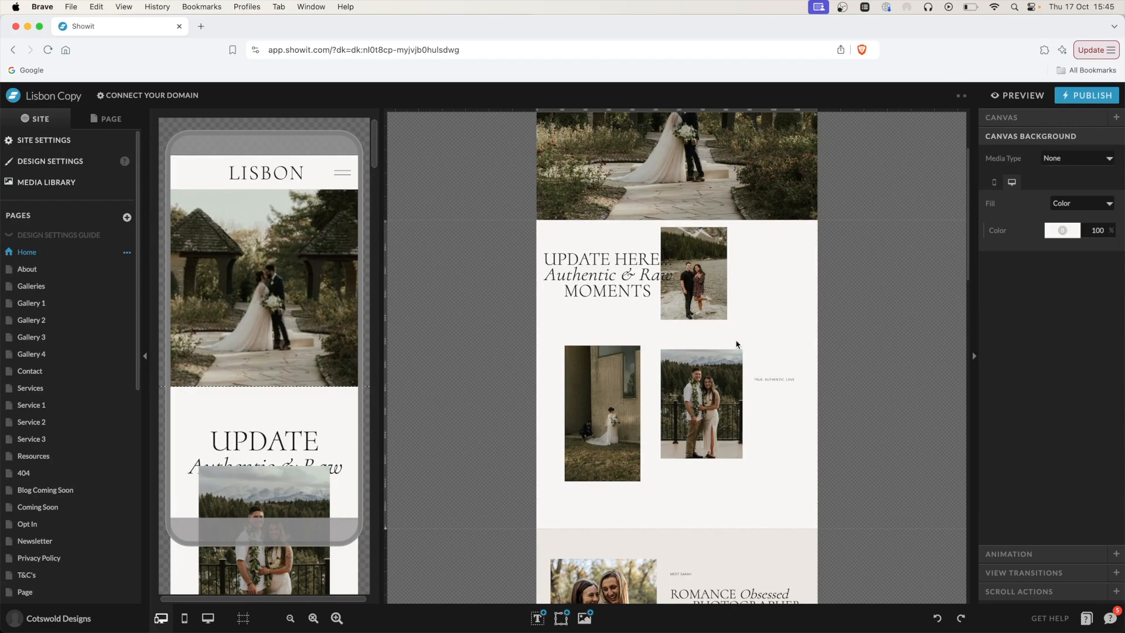
Step: Undo the recent intro section edits, including the added photo, canvas extension, heading moves, and bride photo resizing and locking
{"action": "key", "text": "super+z"}
{"action": "key", "text": "super+z"}
{"action": "key", "text": "super+z"}
{"action": "key", "text": "super+z"}
{"action": "key", "text": "super+z"}
{"action": "key", "text": "super+z"}
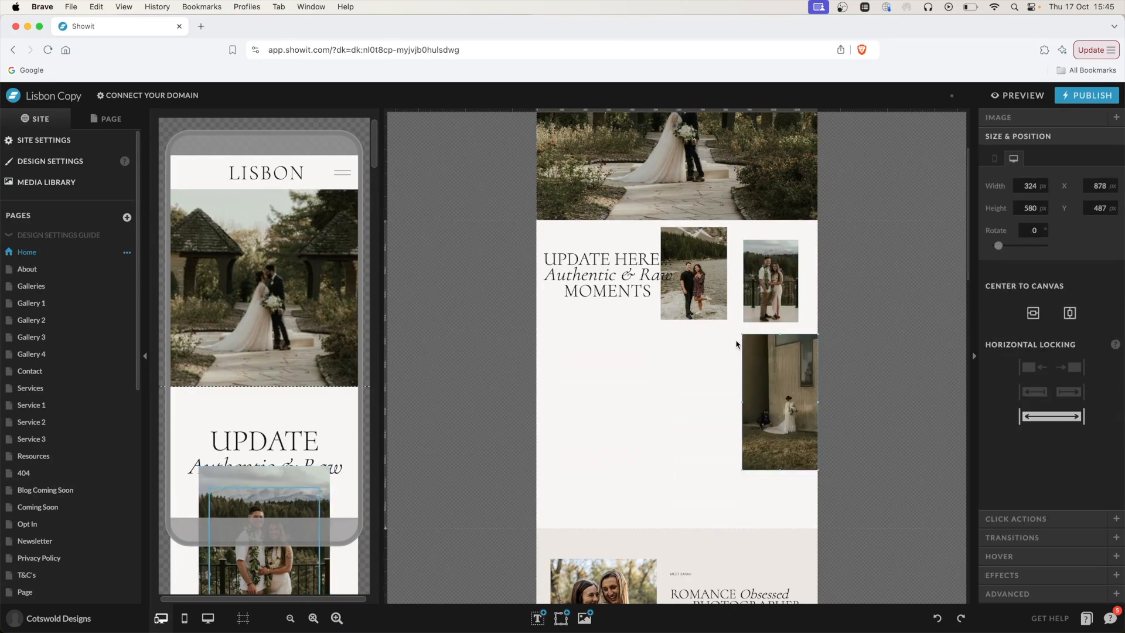
{"action": "key", "text": "super+z"}
{"action": "key", "text": "super+z"}
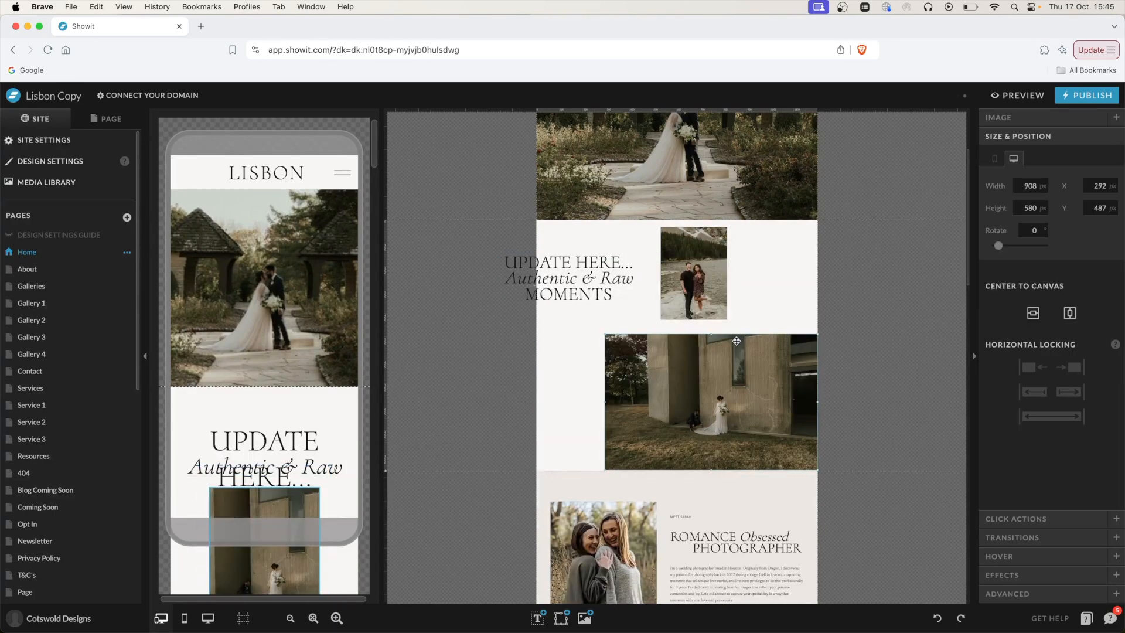
{"action": "key", "text": "super+z"}
{"action": "key", "text": "super+z"}
{"action": "key", "text": "super+z"}
{"action": "key", "text": "super+z"}
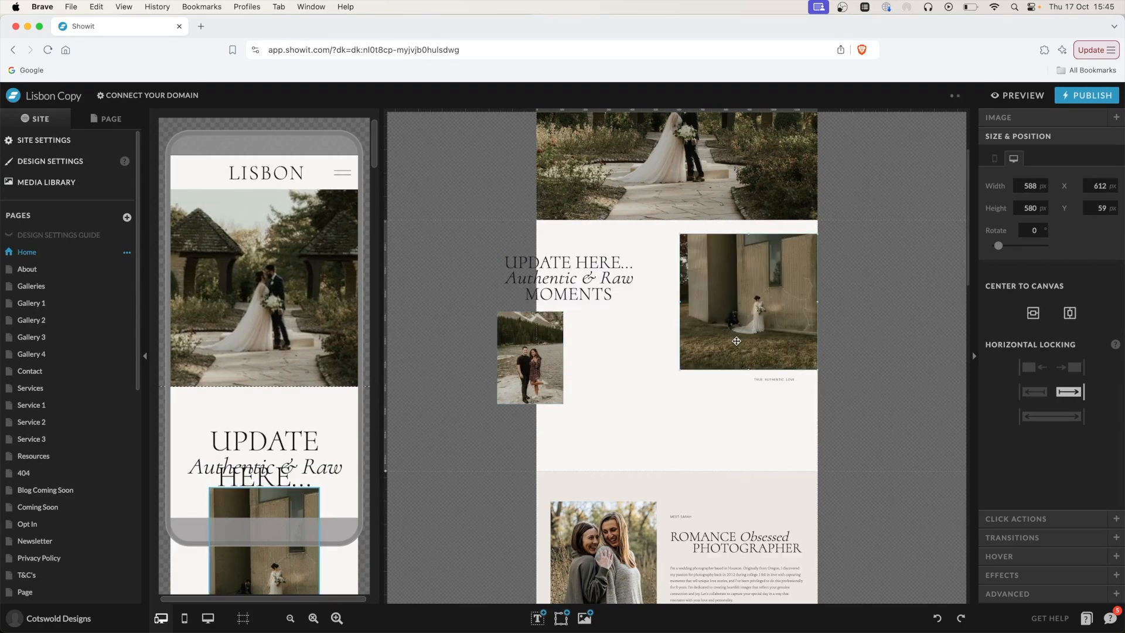
{"action": "key", "text": "super+z"}
{"action": "key", "text": "super+z"}
{"action": "key", "text": "super+z"}
{"action": "key", "text": "super+z"}
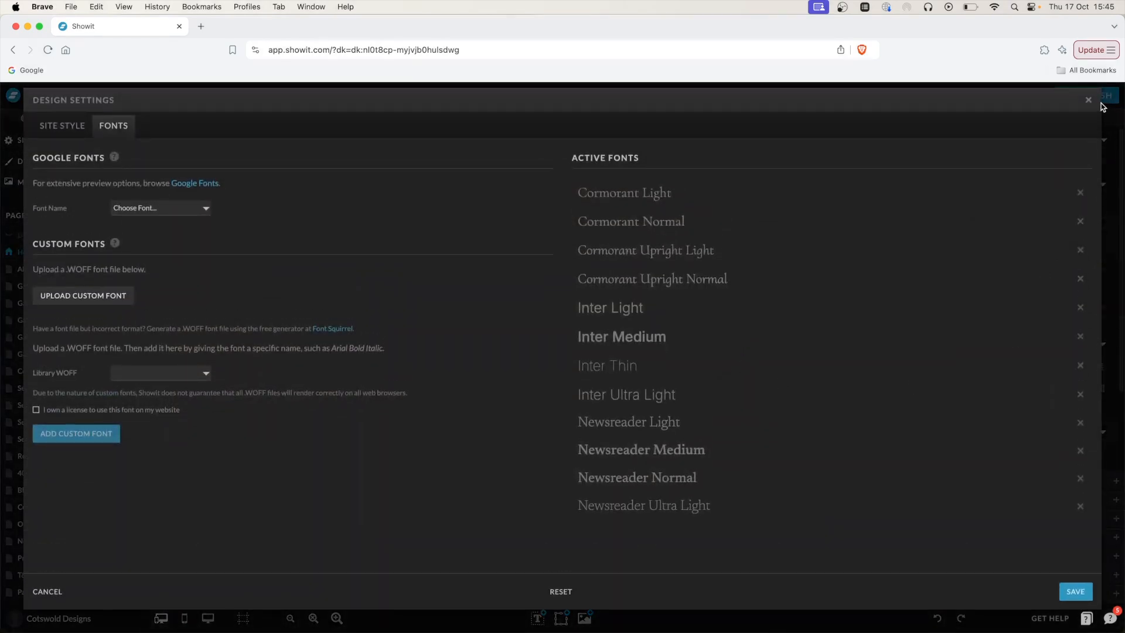
Step: Close the design settings, try color swatch 7 as the Home intro canvas background, and restore swatch 8
{"action": "left_click", "coordinate": [1087, 100]}
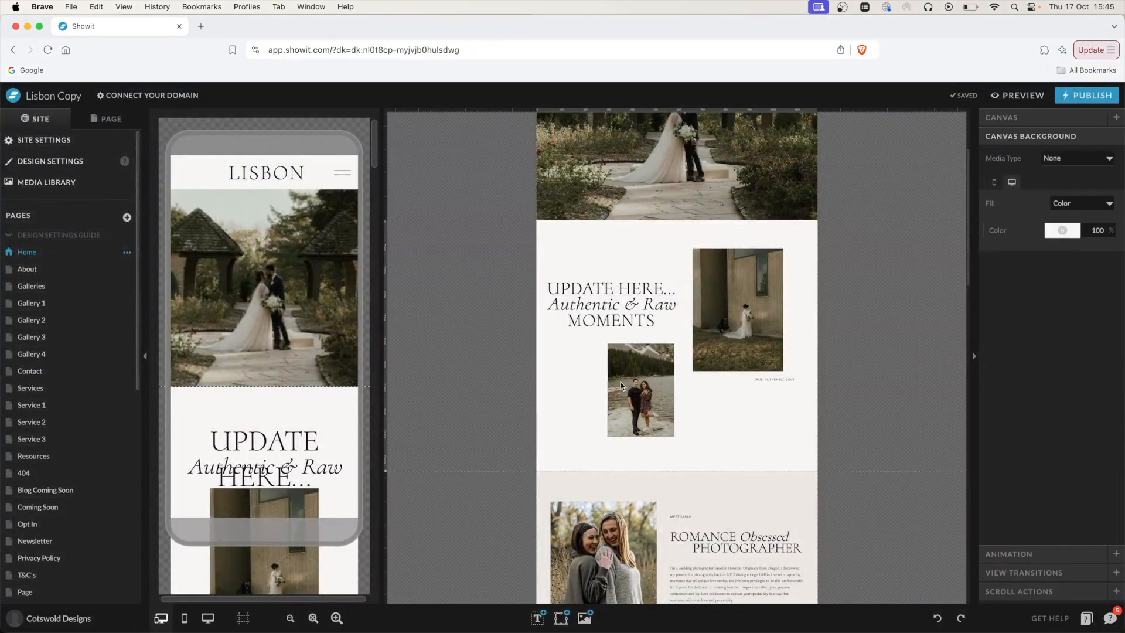
{"action": "scroll", "coordinate": [754, 439], "scroll_direction": "down", "scroll_amount": 2}
{"action": "scroll", "coordinate": [755, 431], "scroll_direction": "down", "scroll_amount": 1}
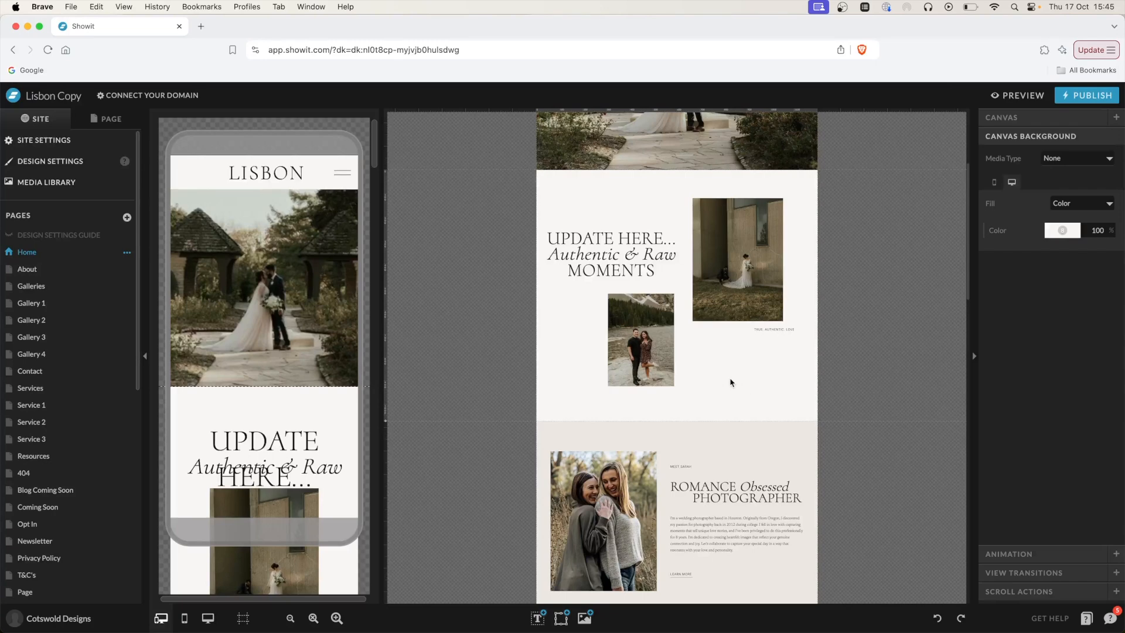
{"action": "left_click", "coordinate": [1062, 231]}
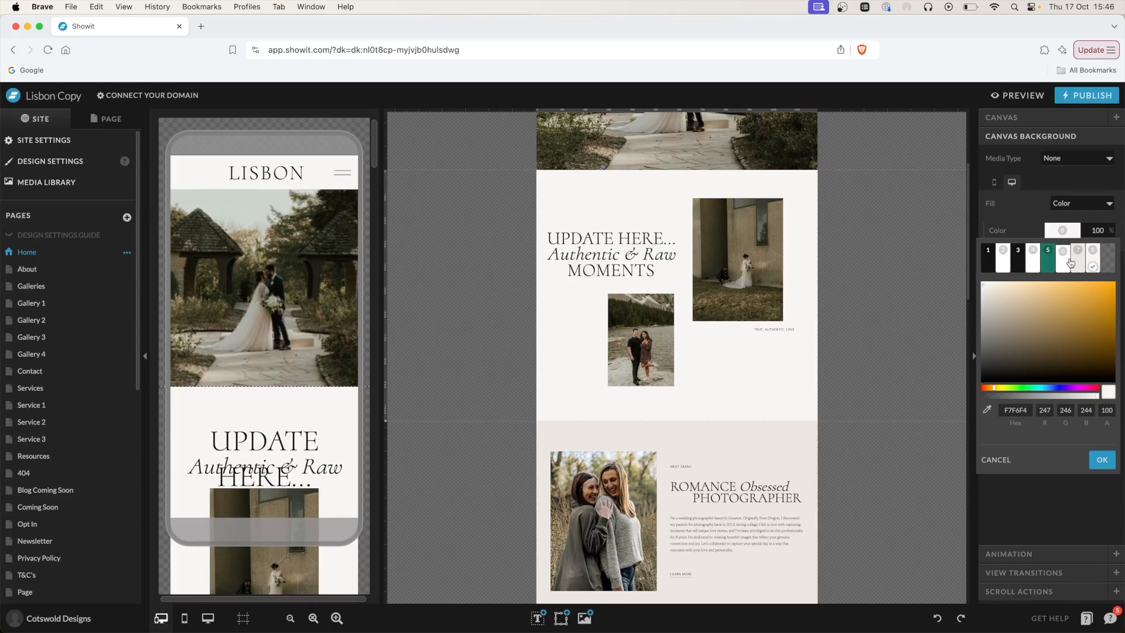
{"action": "left_click", "coordinate": [1082, 261]}
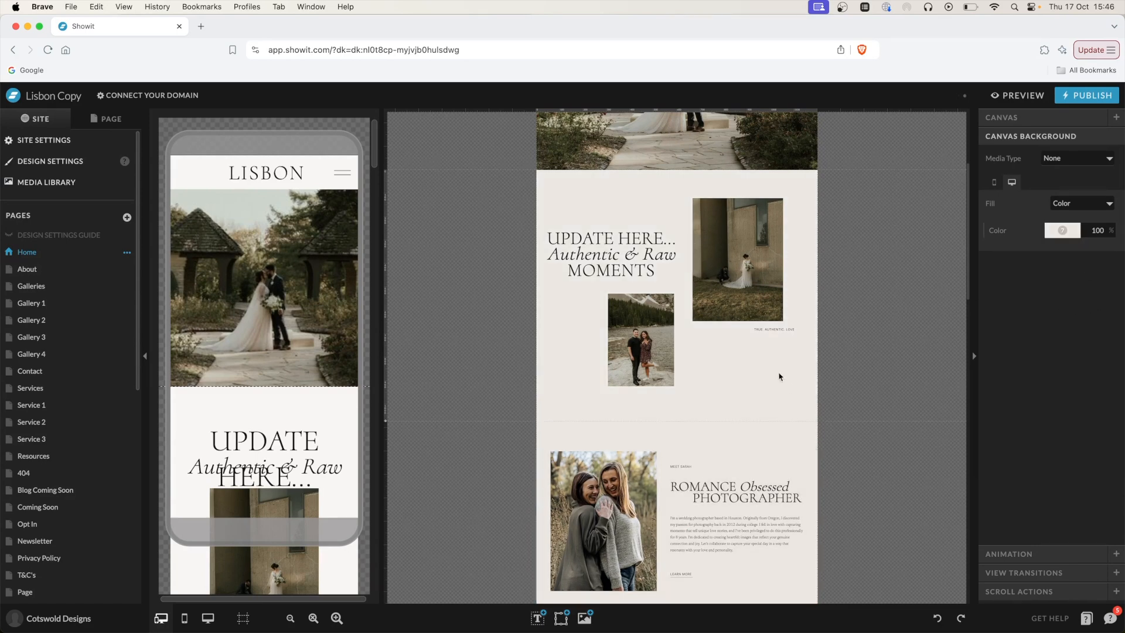
{"action": "left_click", "coordinate": [1062, 231]}
{"action": "left_click", "coordinate": [1095, 262]}
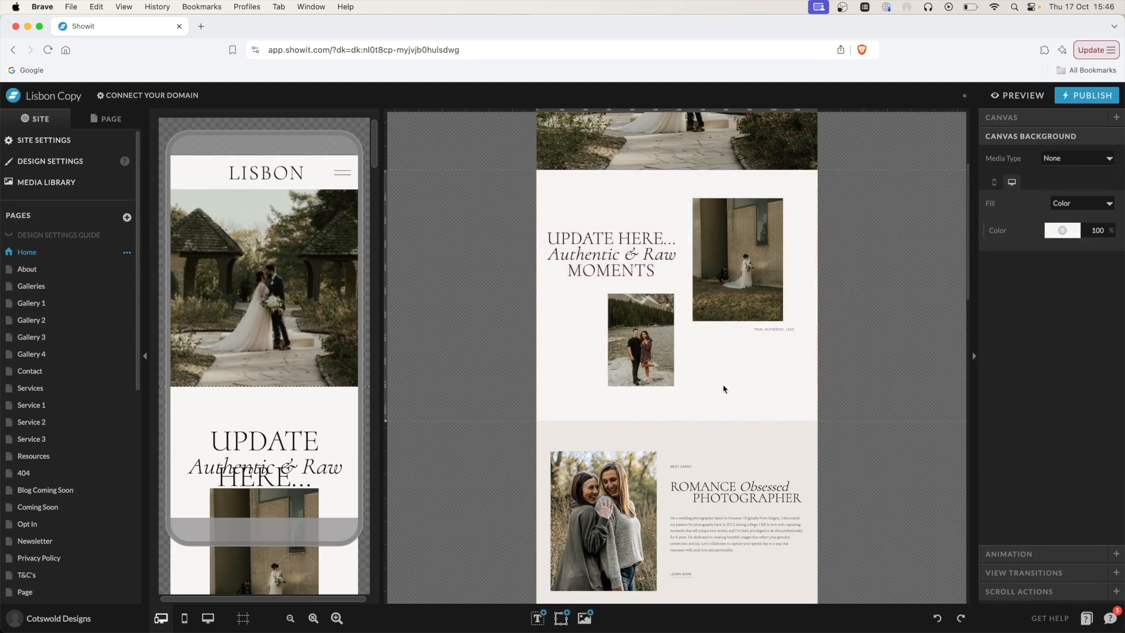
Step: Open the Gallery 1 page, select its header canvas, and examine the background media types and the available images
{"action": "left_click", "coordinate": [38, 304]}
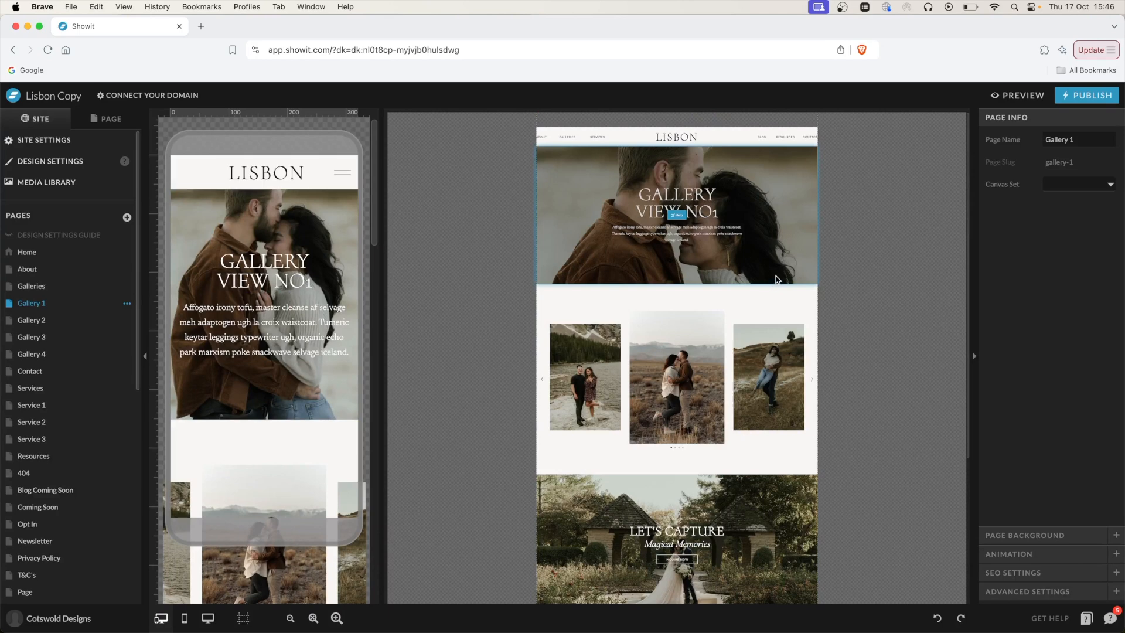
{"action": "left_click", "coordinate": [795, 204]}
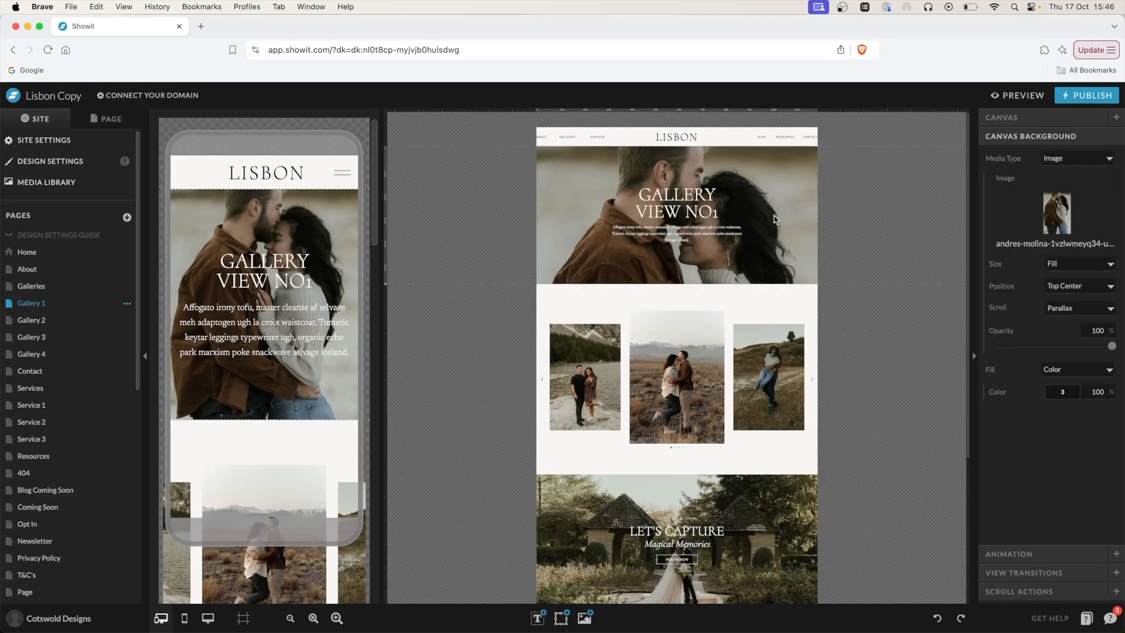
{"action": "left_click", "coordinate": [1063, 160]}
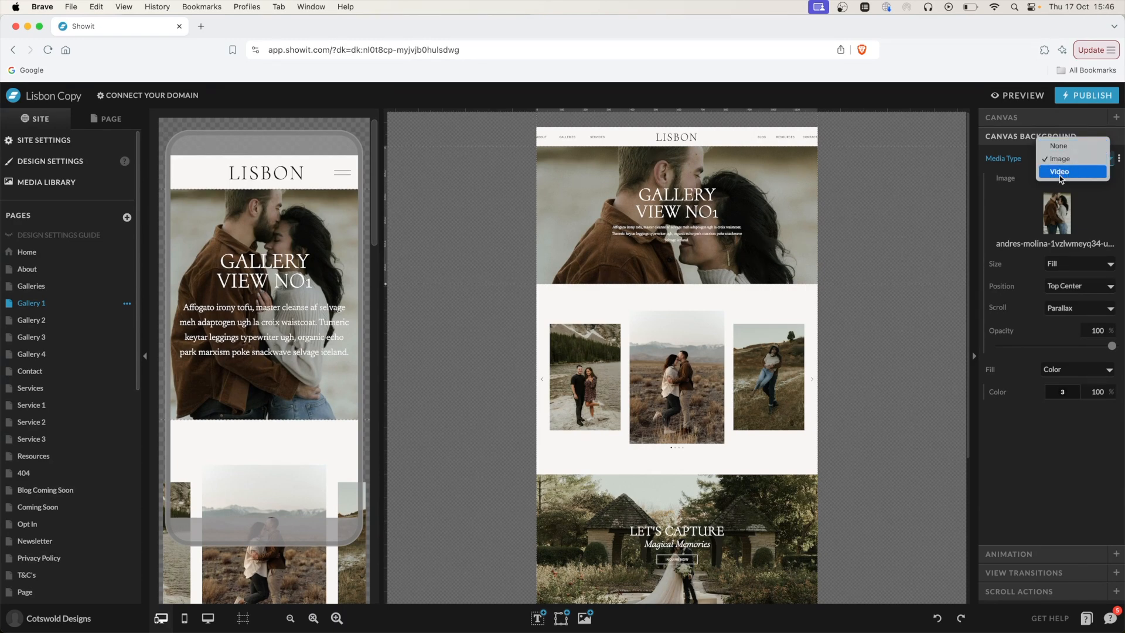
{"action": "left_click", "coordinate": [940, 231]}
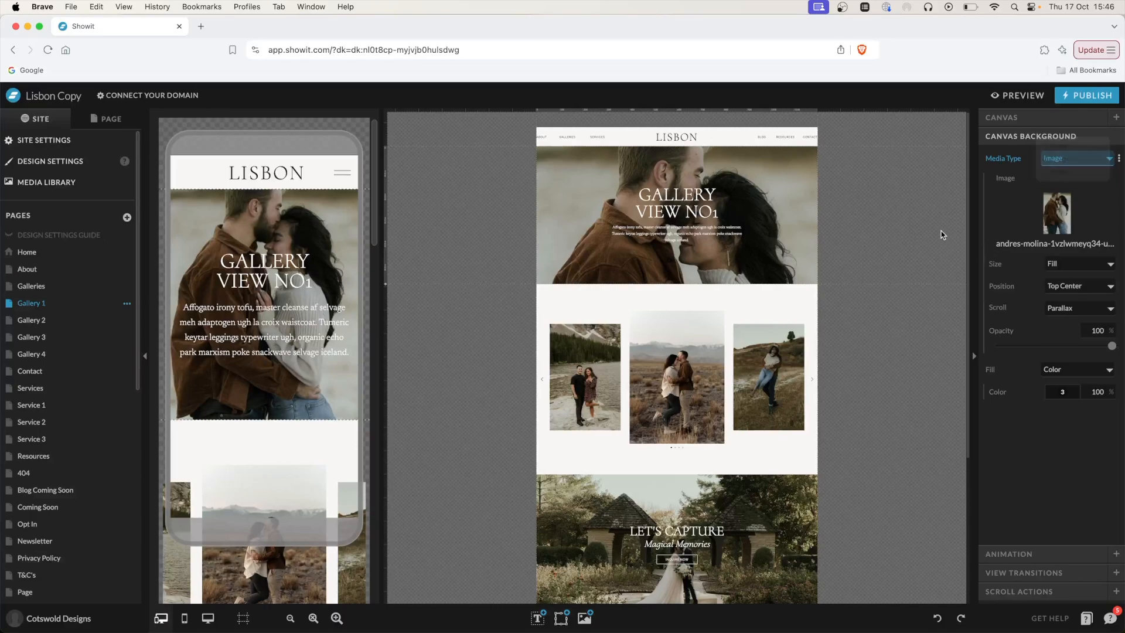
{"action": "left_click", "coordinate": [1058, 217]}
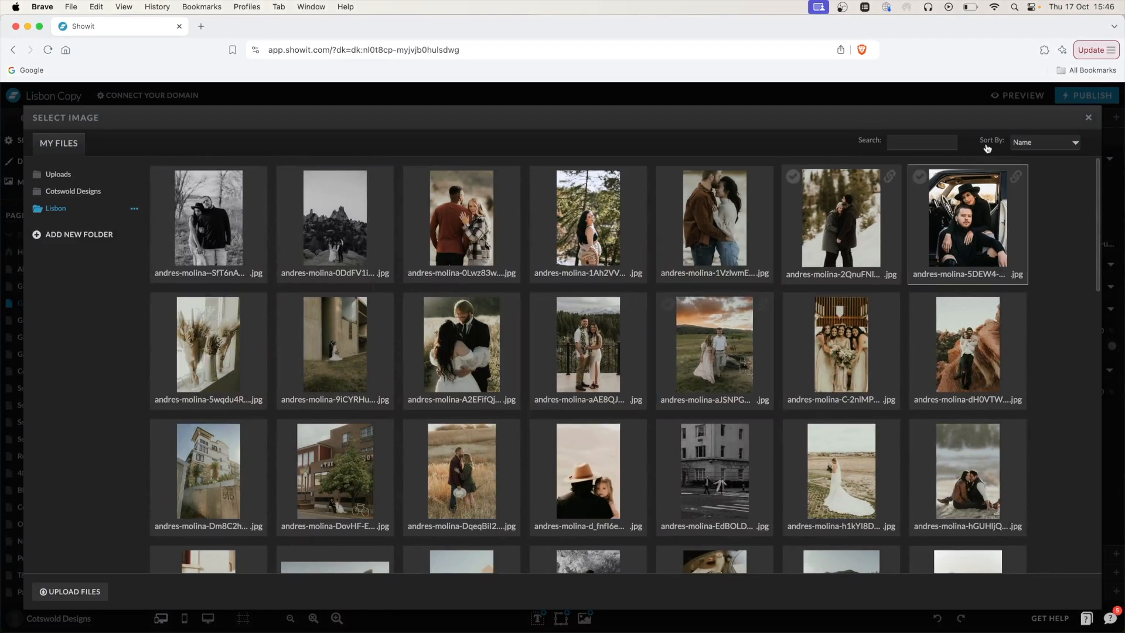
{"action": "left_click", "coordinate": [1088, 117]}
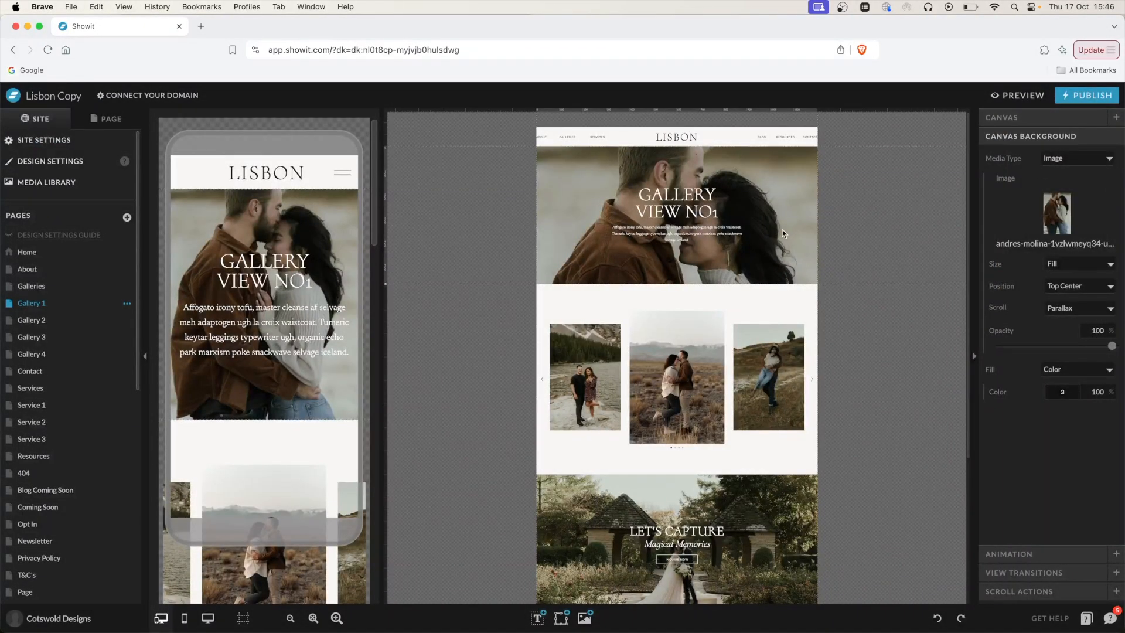
Step: Try the Contain and Don't Scale sizes on the header background image and restore it to Fill
{"action": "left_click", "coordinate": [1066, 264]}
{"action": "left_click", "coordinate": [1067, 279]}
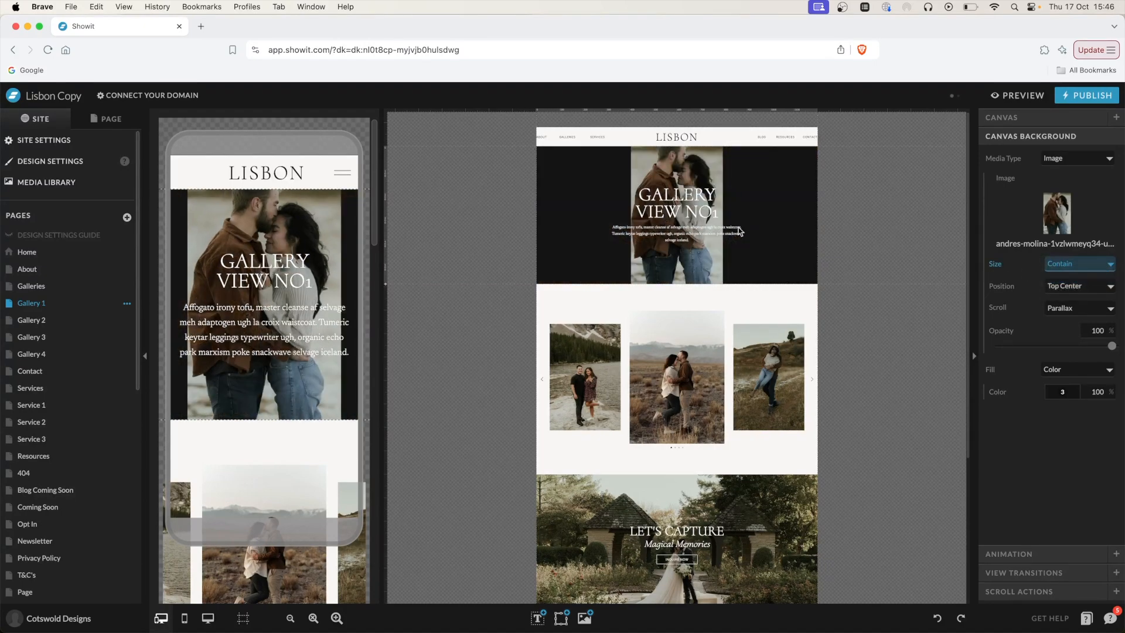
{"action": "left_click", "coordinate": [1075, 265]}
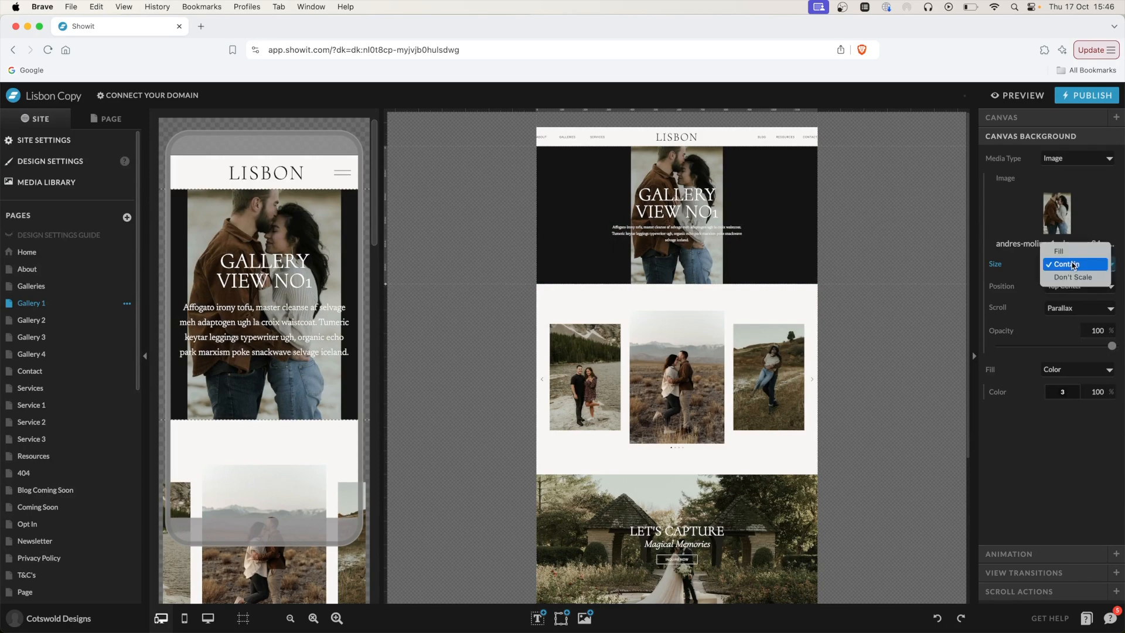
{"action": "left_click", "coordinate": [1084, 277]}
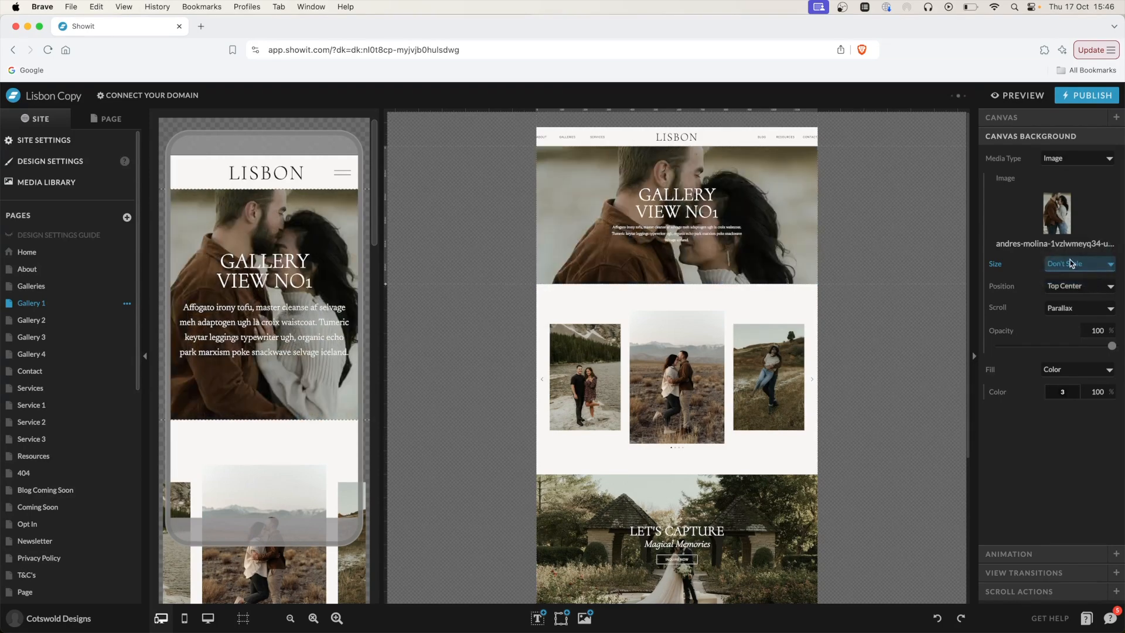
{"action": "left_click", "coordinate": [1073, 264]}
{"action": "left_click", "coordinate": [1062, 240]}
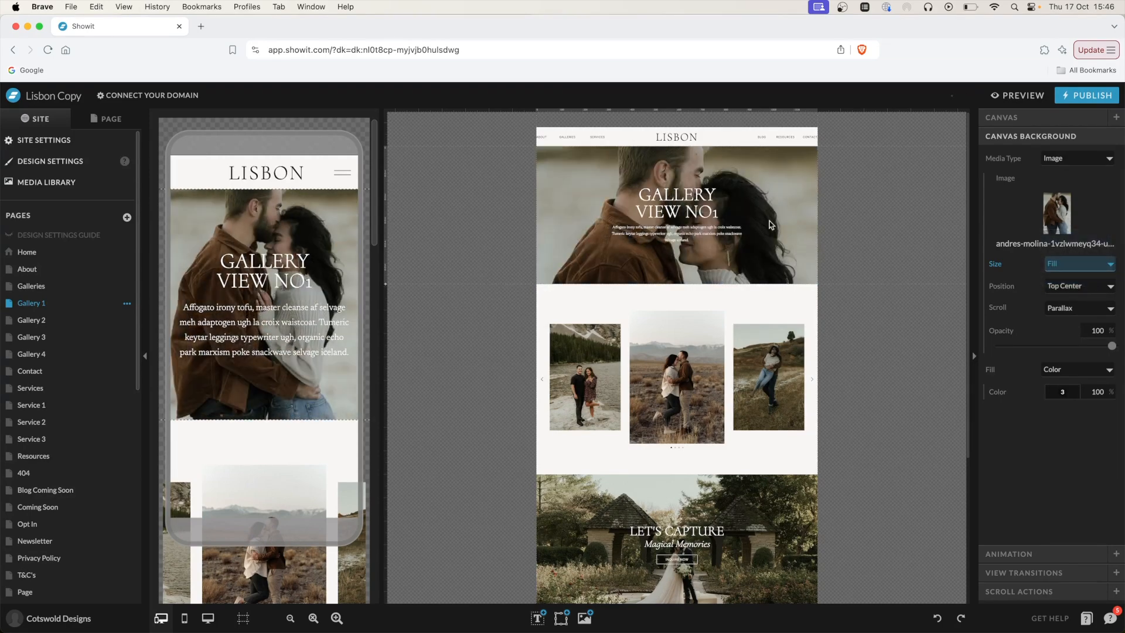
{"action": "left_click", "coordinate": [891, 261]}
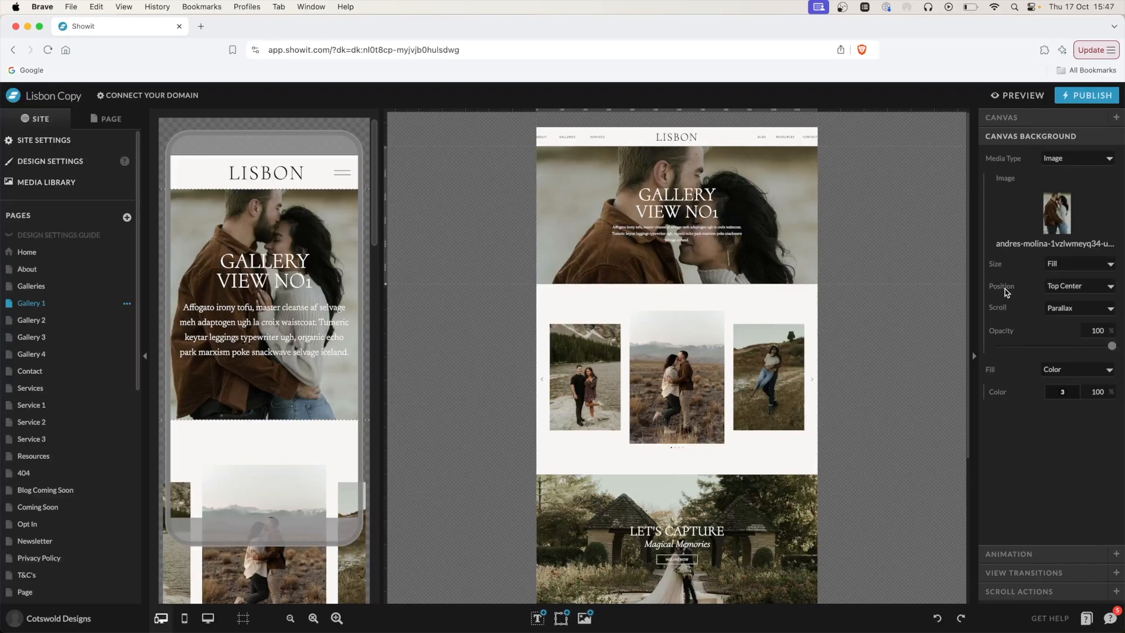
Step: Try the Bottom Center and Middle Center positions for the header background image and restore Top Center
{"action": "left_click", "coordinate": [1055, 287]}
{"action": "left_click", "coordinate": [1069, 351]}
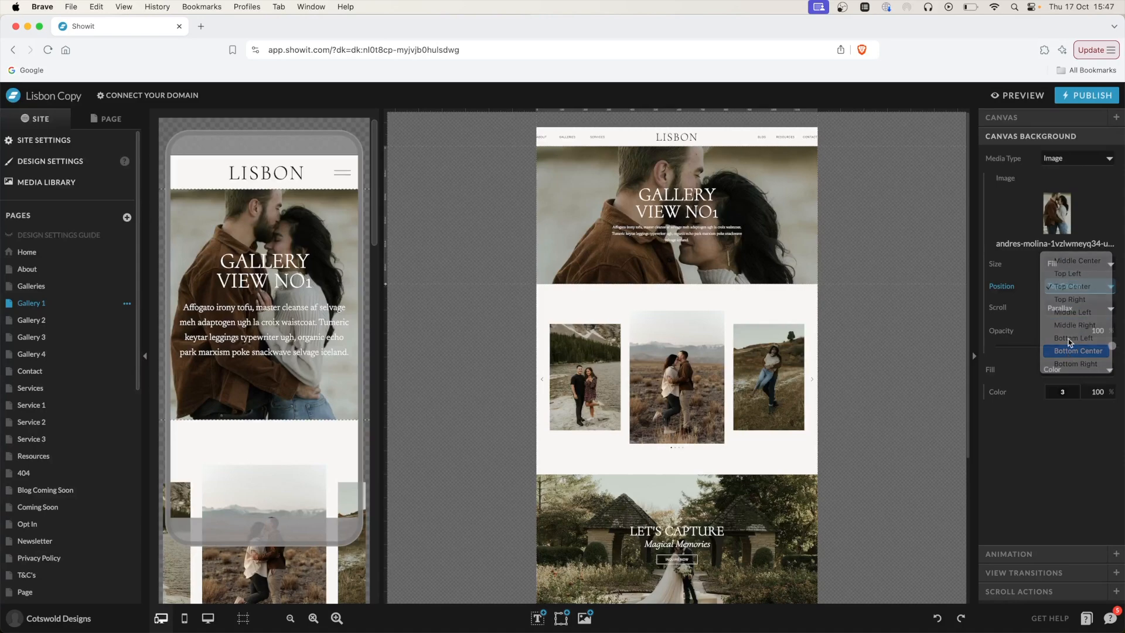
{"action": "left_click", "coordinate": [1071, 288]}
{"action": "left_click", "coordinate": [1074, 202]}
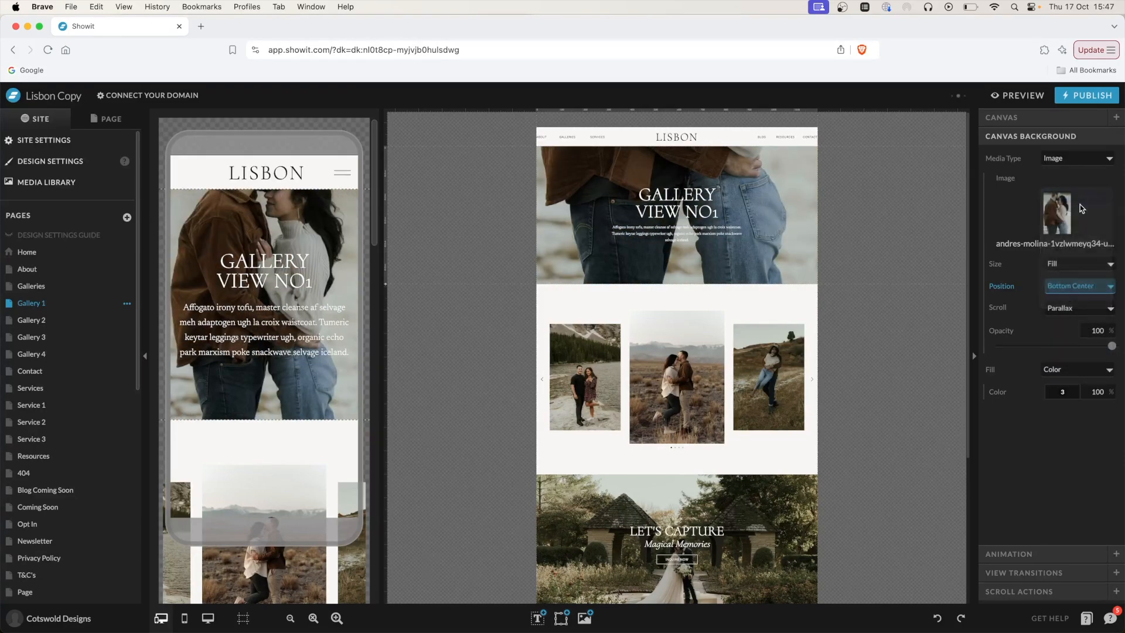
{"action": "left_click", "coordinate": [1088, 287]}
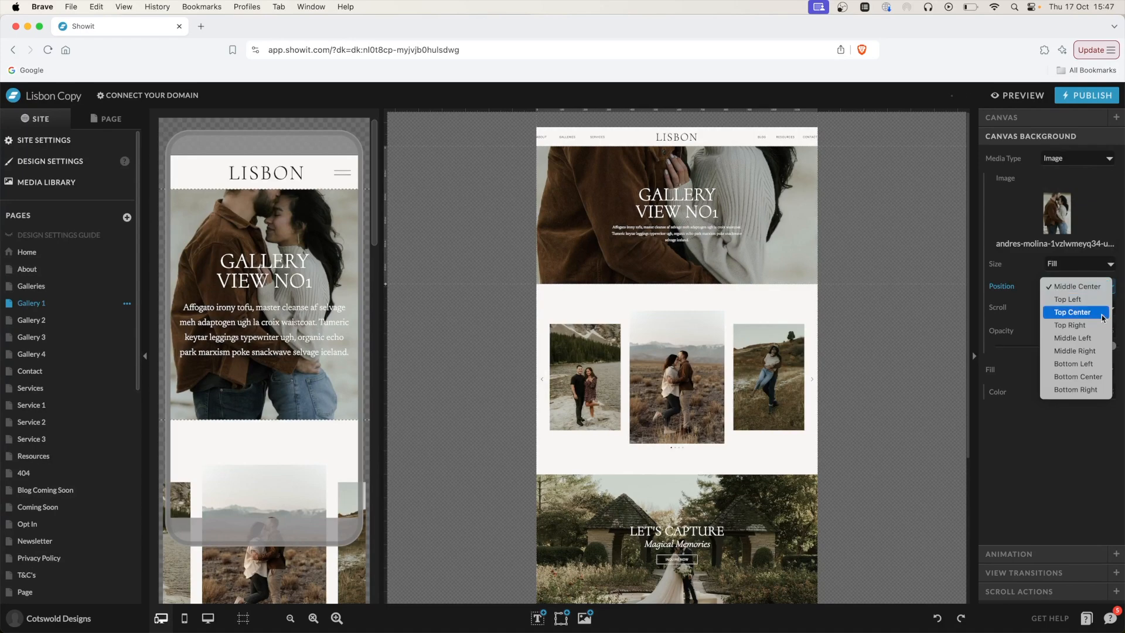
{"action": "left_click", "coordinate": [1072, 312]}
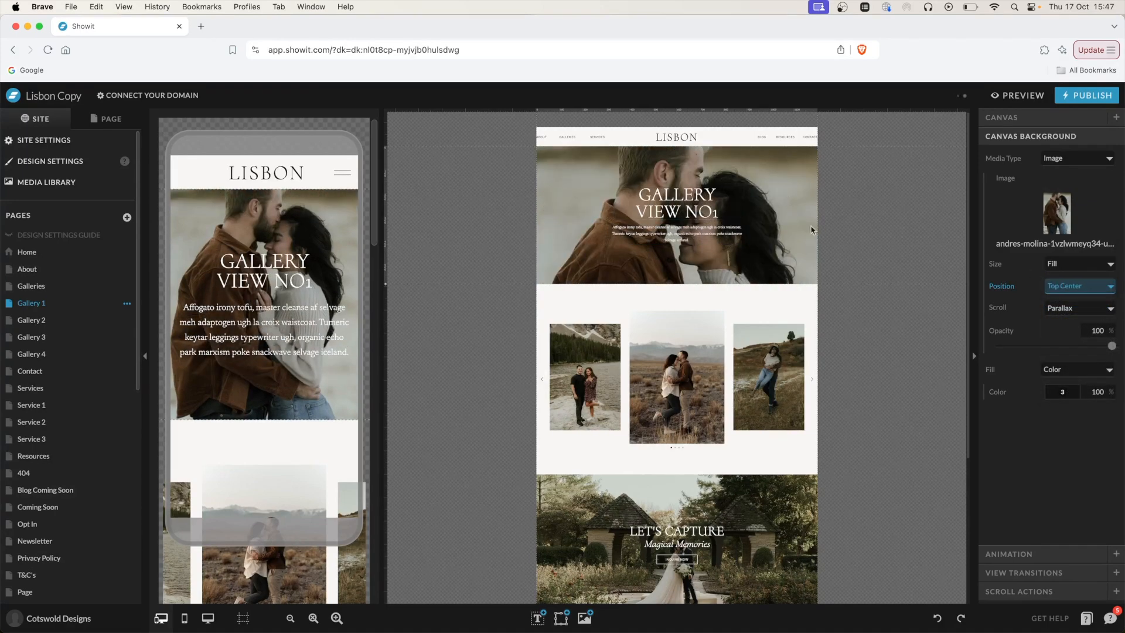
{"action": "left_click", "coordinate": [874, 237]}
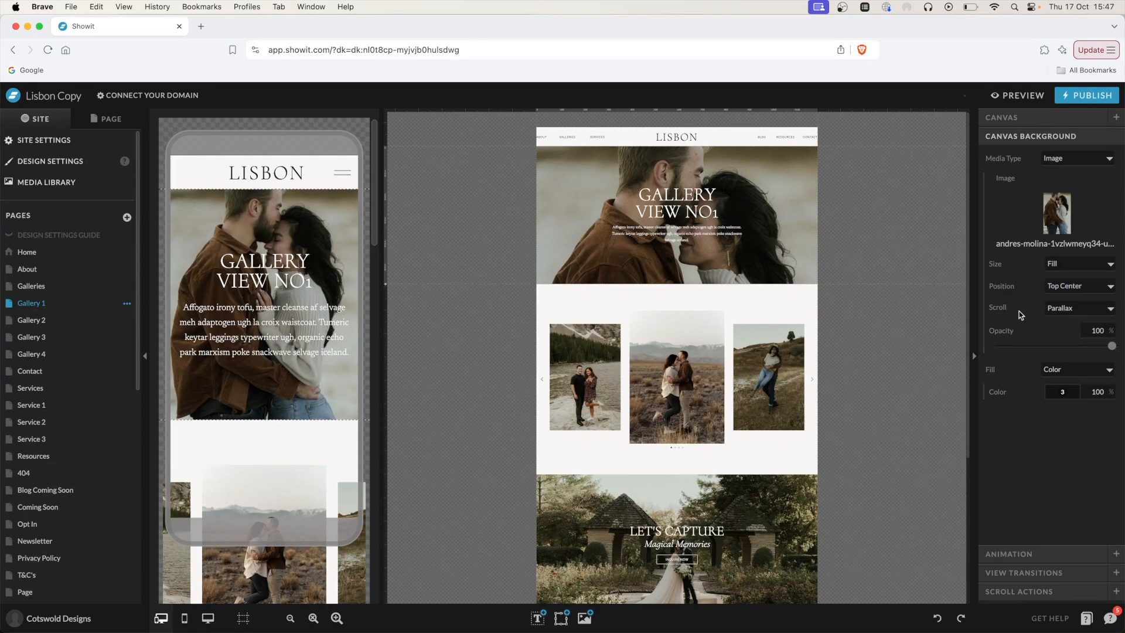
Step: Preview the Gallery 1 page and examine how the header background behaves with the Parallax scroll effect
{"action": "left_click", "coordinate": [1022, 96]}
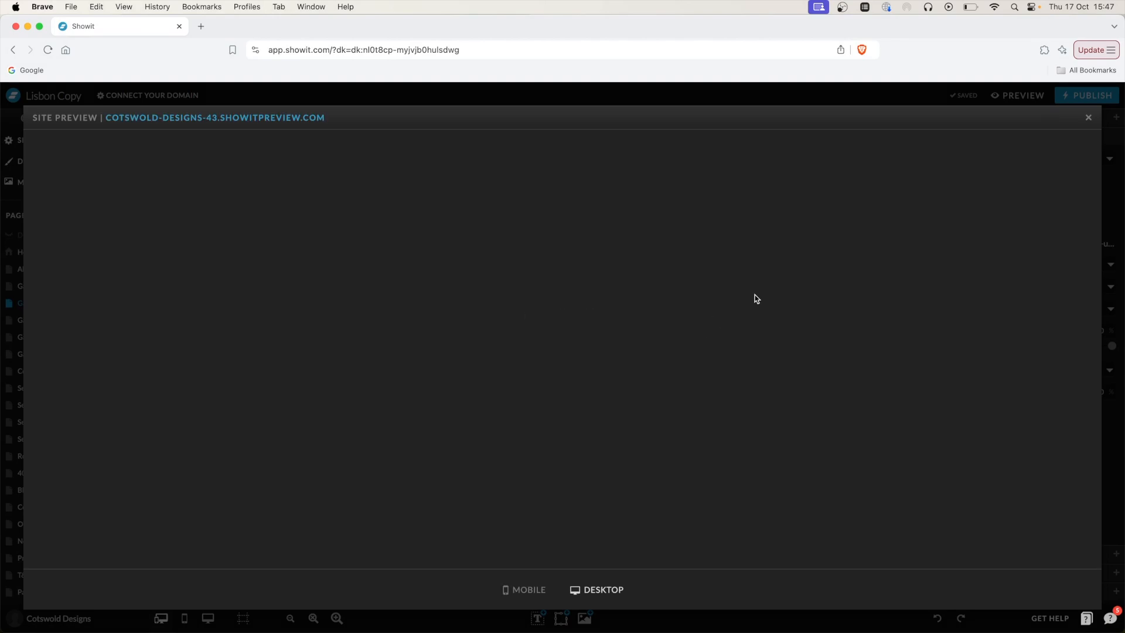
{"action": "scroll", "coordinate": [669, 286], "scroll_direction": "down", "scroll_amount": 3}
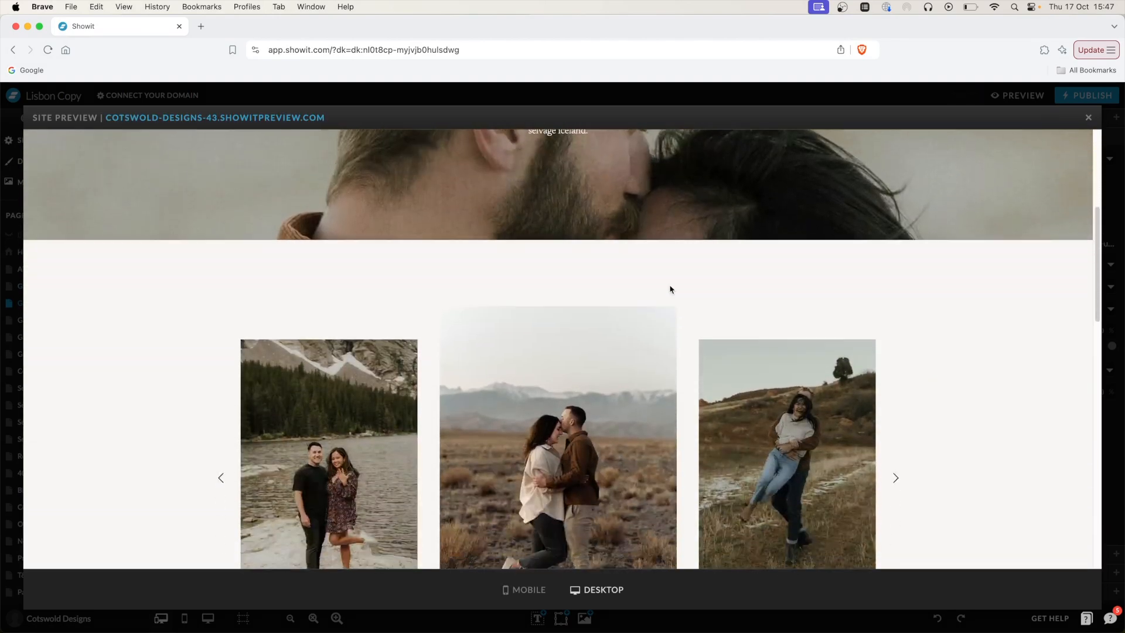
{"action": "scroll", "coordinate": [669, 286], "scroll_direction": "up", "scroll_amount": 8}
{"action": "scroll", "coordinate": [660, 355], "scroll_direction": "down", "scroll_amount": 5}
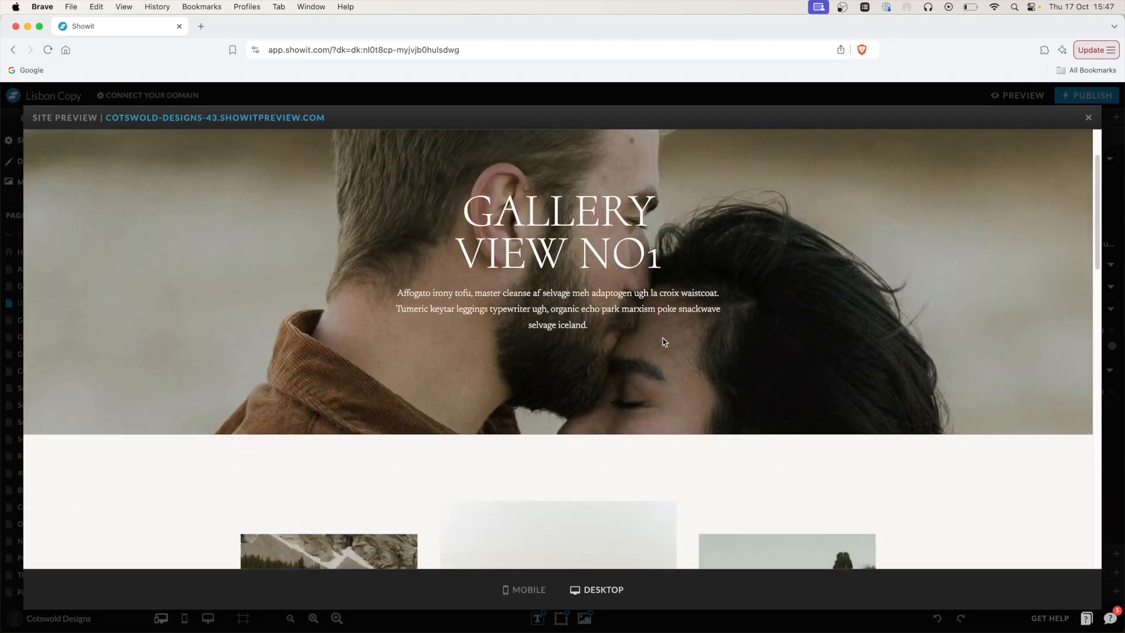
{"action": "scroll", "coordinate": [663, 328], "scroll_direction": "up", "scroll_amount": 5}
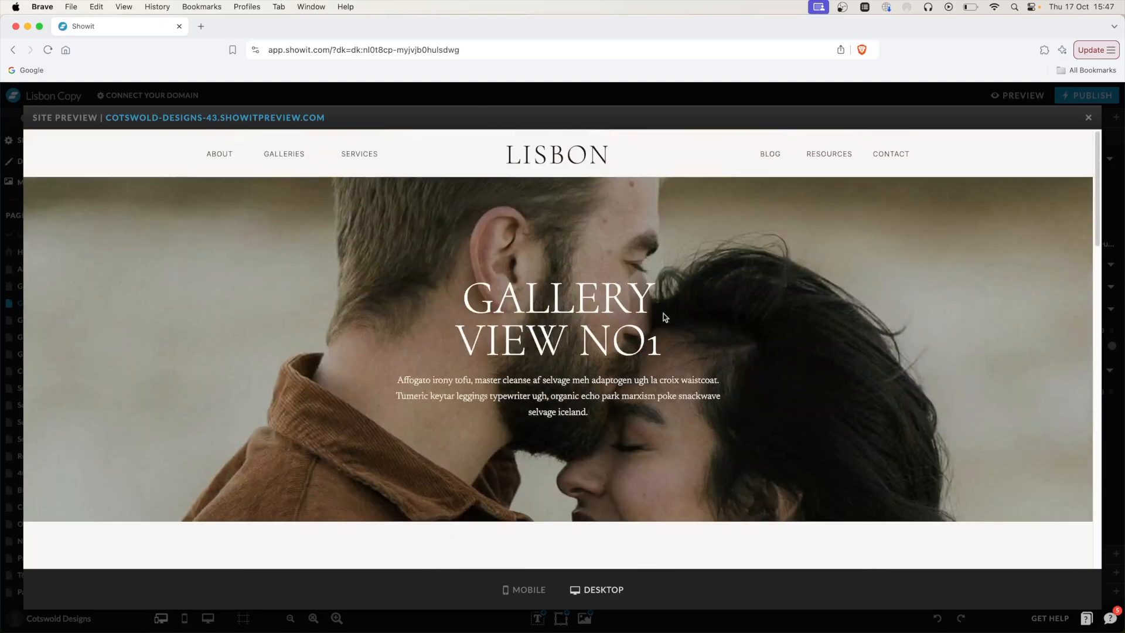
{"action": "left_click", "coordinate": [603, 100]}
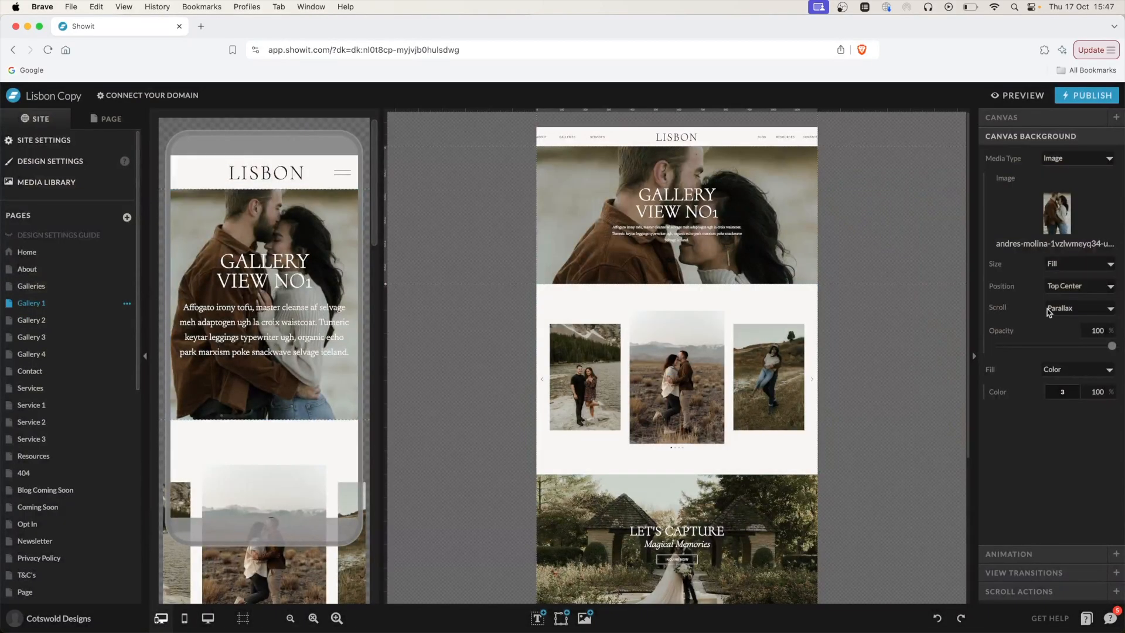
Step: Set the header background image's scroll behaviour to Scroll with page and check it in the site preview
{"action": "left_click", "coordinate": [1068, 308]}
{"action": "left_click", "coordinate": [1069, 294]}
{"action": "left_click", "coordinate": [1011, 96]}
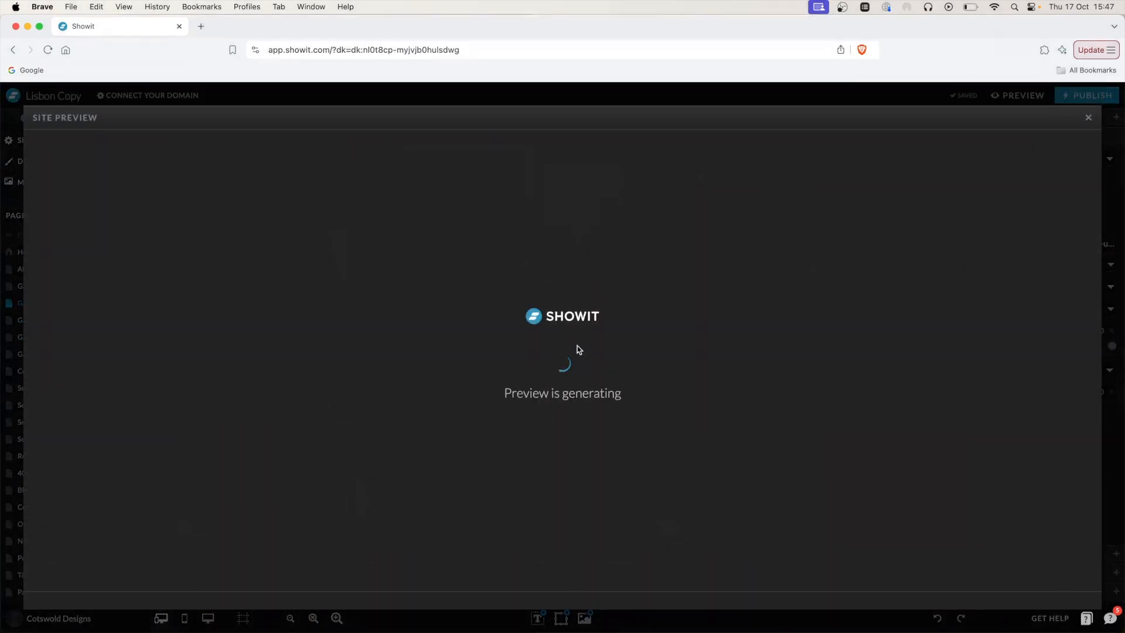
{"action": "scroll", "coordinate": [612, 321], "scroll_direction": "down", "scroll_amount": 2}
{"action": "scroll", "coordinate": [613, 321], "scroll_direction": "down", "scroll_amount": 2}
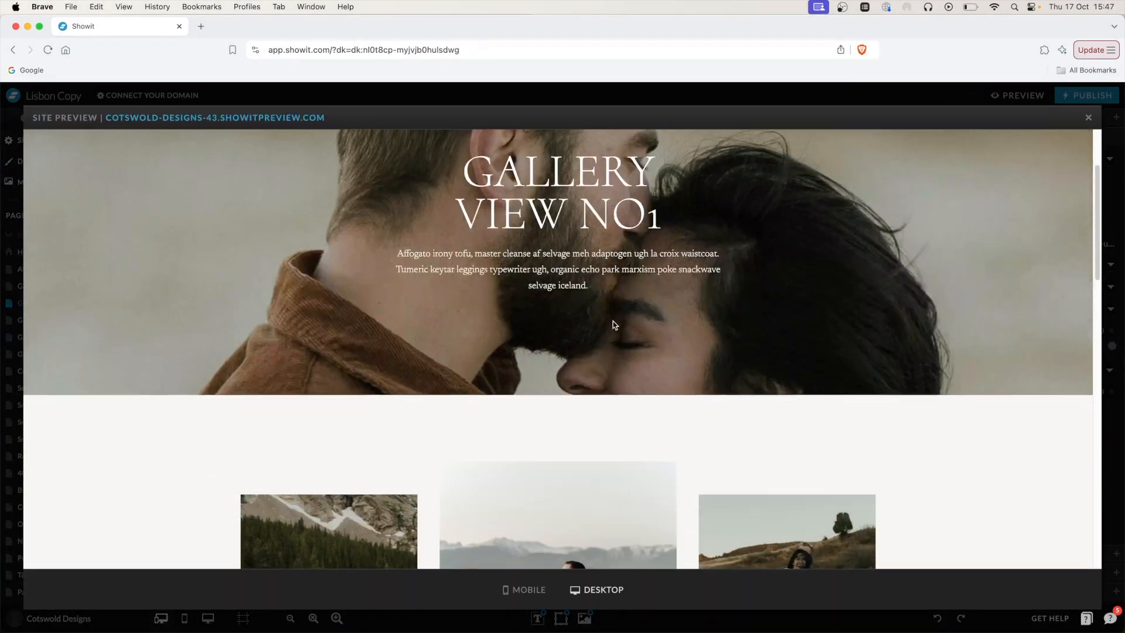
{"action": "scroll", "coordinate": [613, 321], "scroll_direction": "up", "scroll_amount": 4}
{"action": "left_click", "coordinate": [603, 96]}
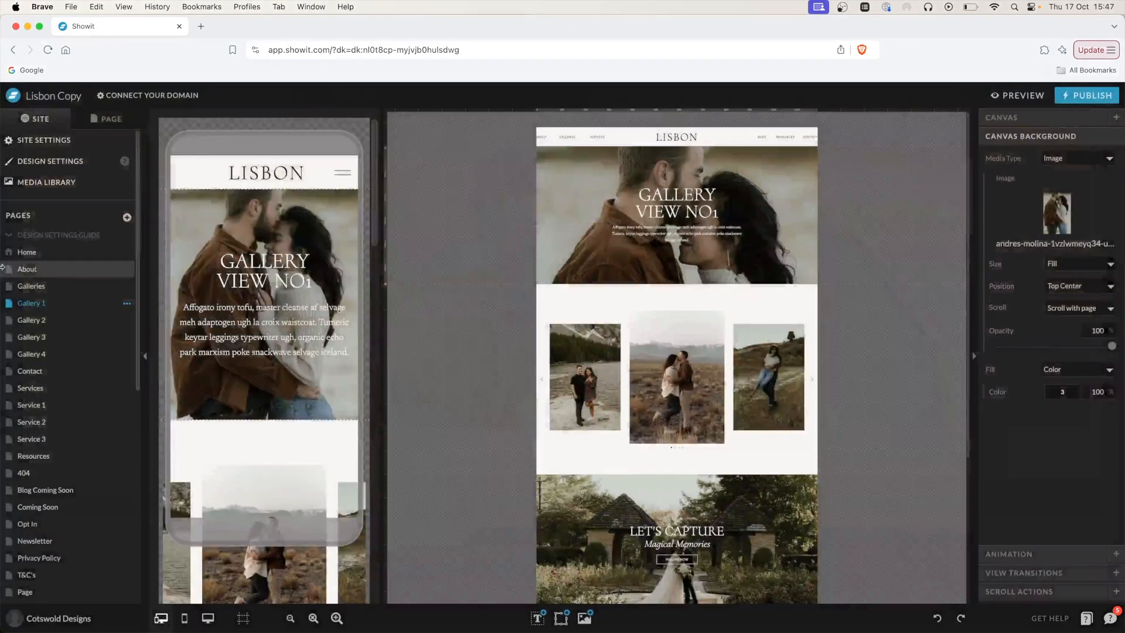
Step: Set the header background image's scroll behaviour to Fixed and check it in the site preview
{"action": "left_click", "coordinate": [1089, 309]}
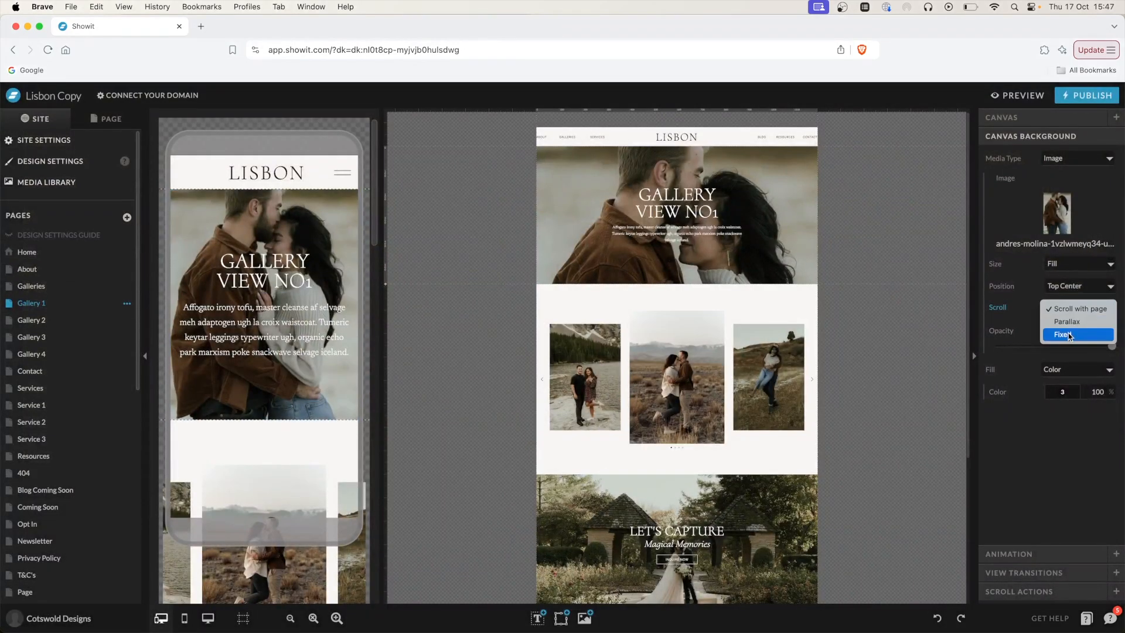
{"action": "left_click", "coordinate": [1074, 332]}
{"action": "left_click", "coordinate": [1019, 95]}
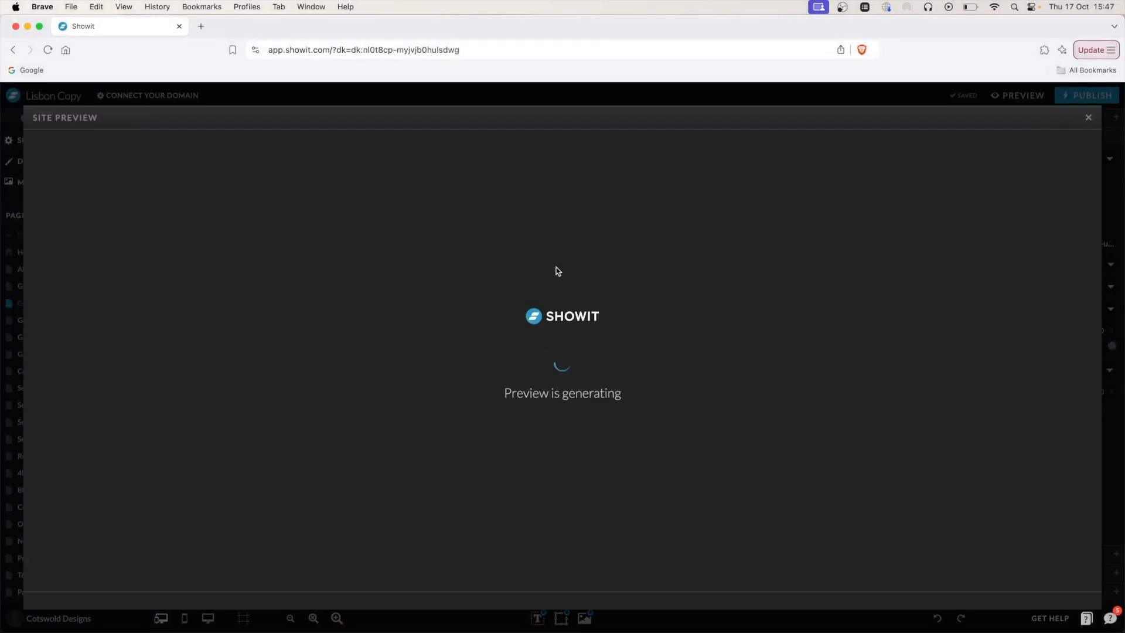
{"action": "scroll", "coordinate": [581, 285], "scroll_direction": "down", "scroll_amount": 5}
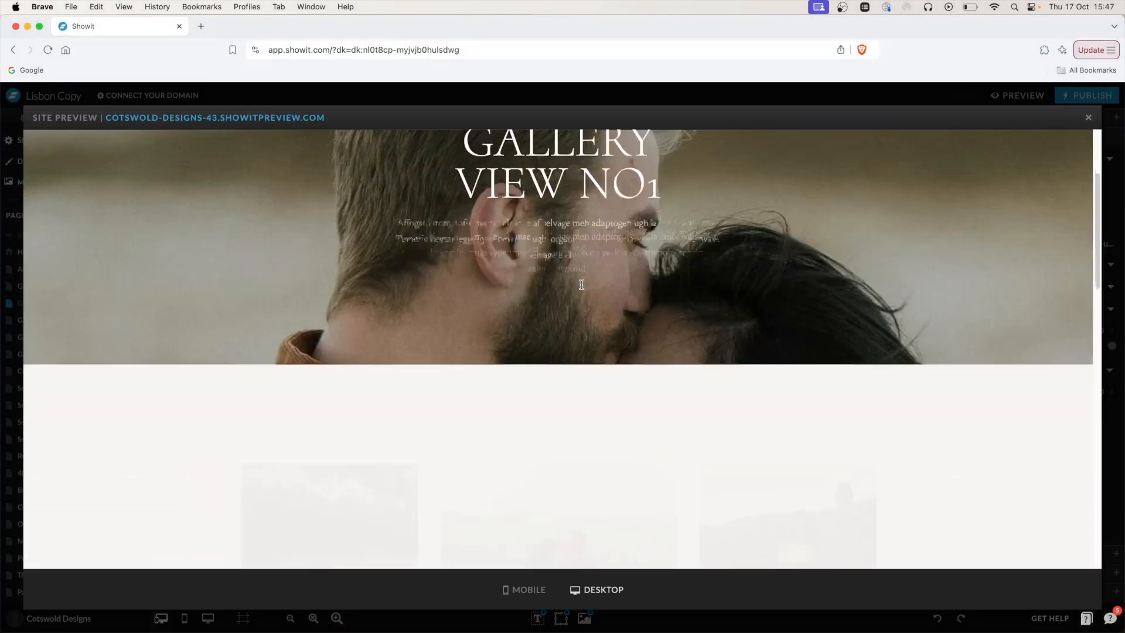
{"action": "scroll", "coordinate": [581, 285], "scroll_direction": "up", "scroll_amount": 5}
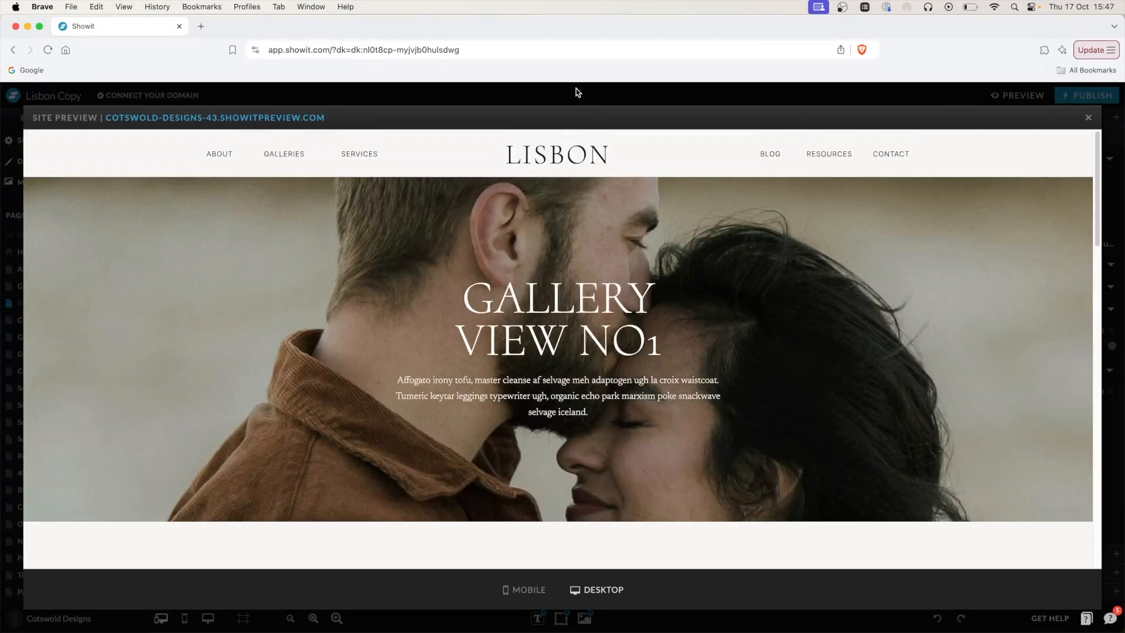
{"action": "left_click", "coordinate": [575, 91]}
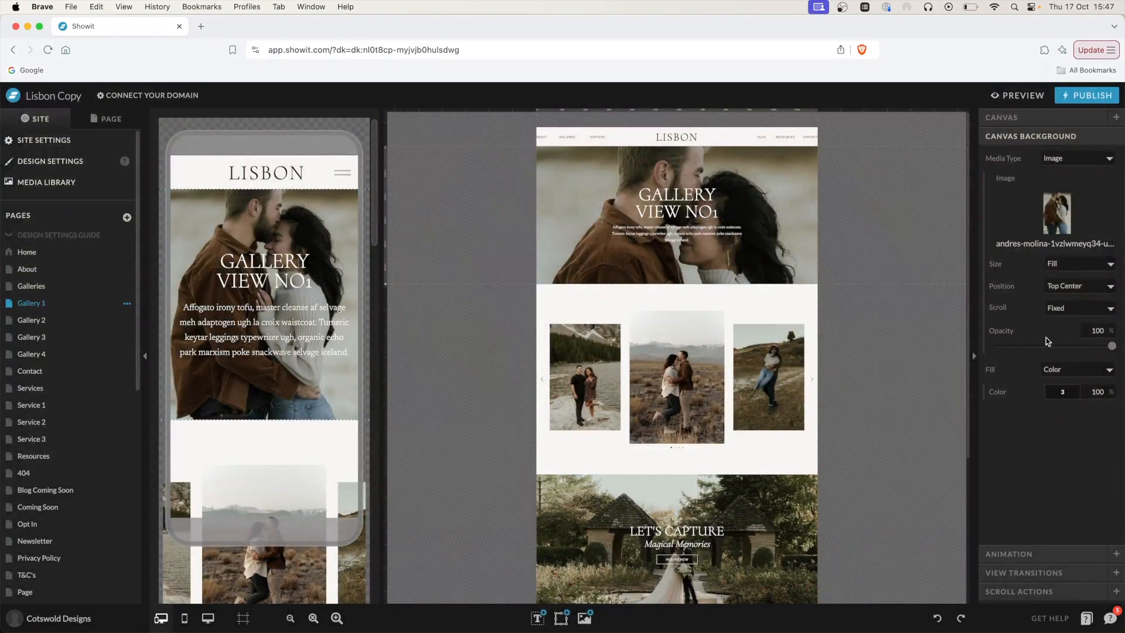
Step: Try a lower opacity on the header background image, restore it to 100%, and check the media type options
{"action": "left_click", "coordinate": [1108, 333]}
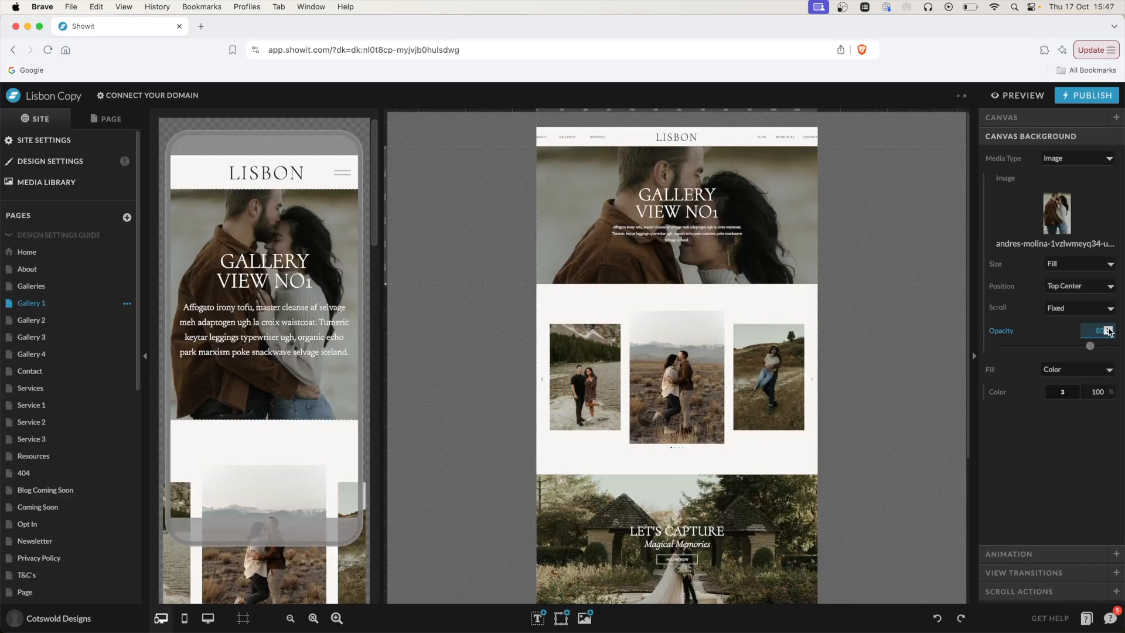
{"action": "left_click", "coordinate": [1108, 328]}
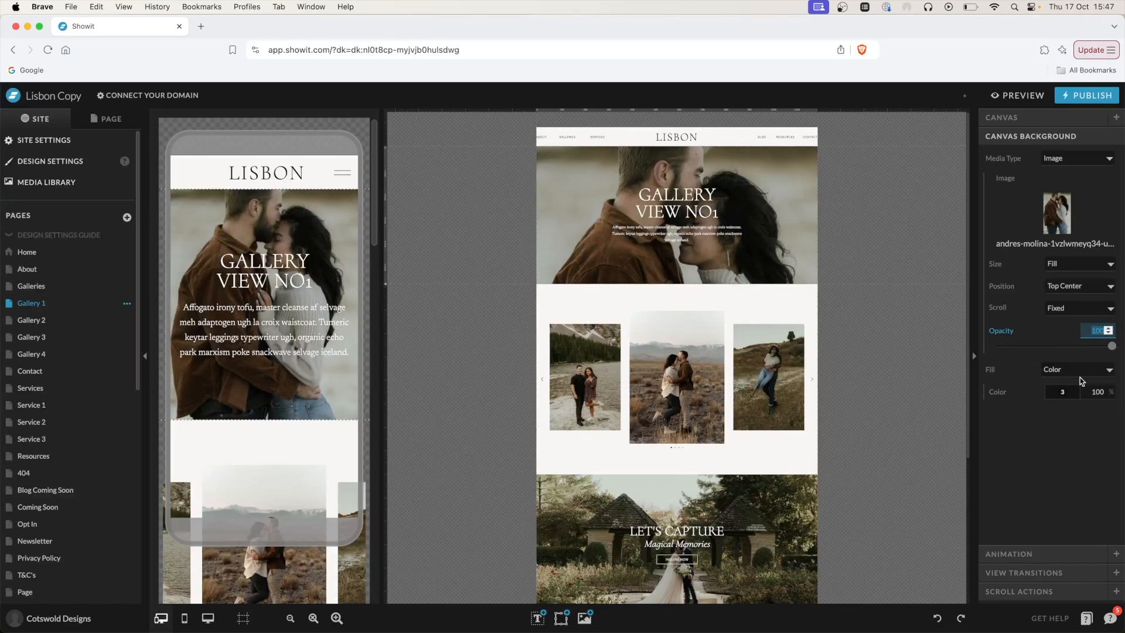
{"action": "left_click", "coordinate": [1060, 162]}
{"action": "left_click", "coordinate": [1006, 203]}
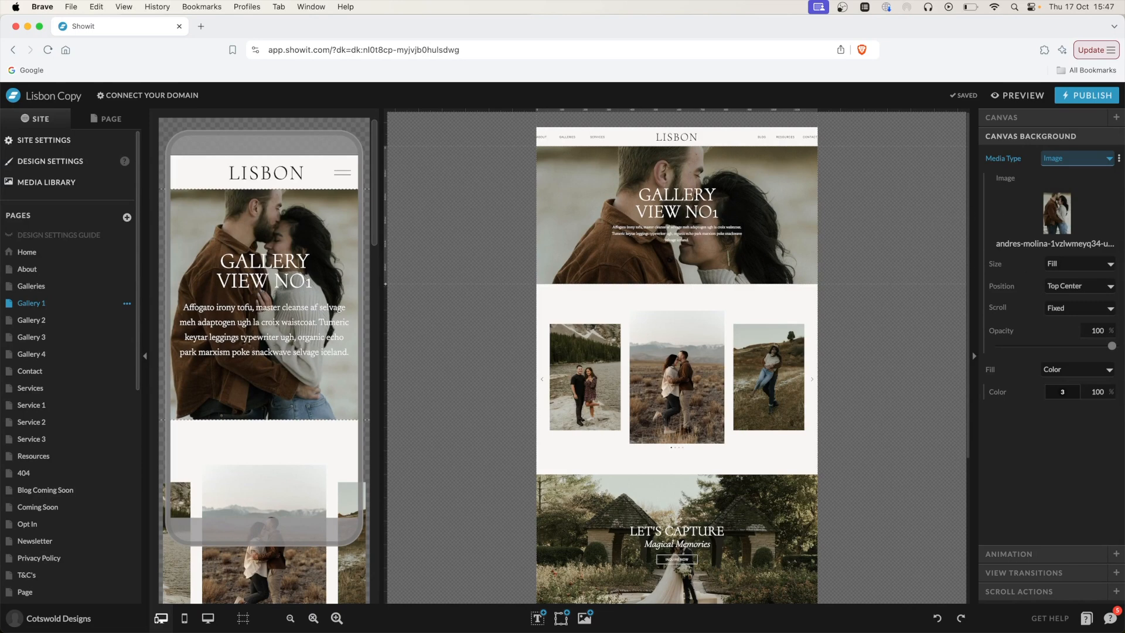